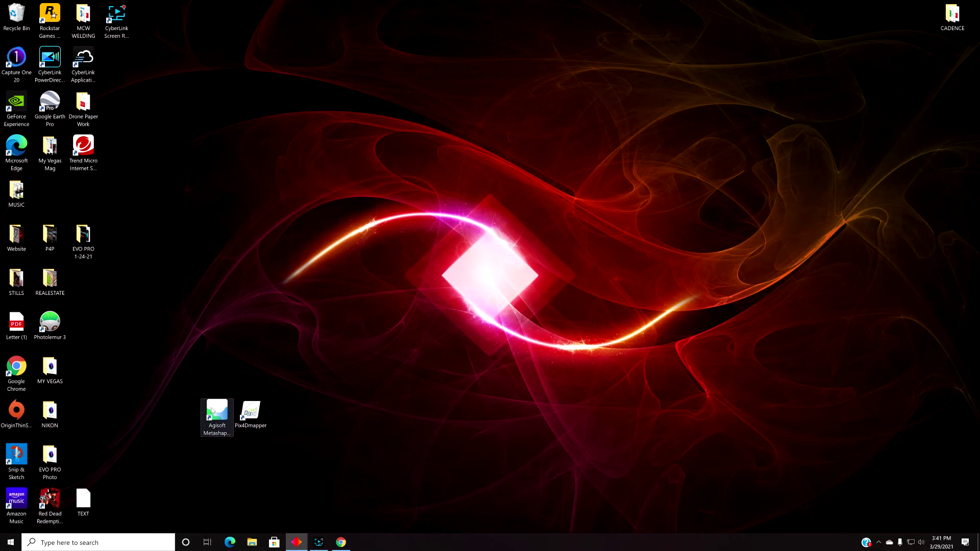
Switch to the DroneDeploy EOS map in Chrome and inspect ground target 1 at the upper corner of the paved lot.
{"action": "left_click", "coordinate": [250, 412]}
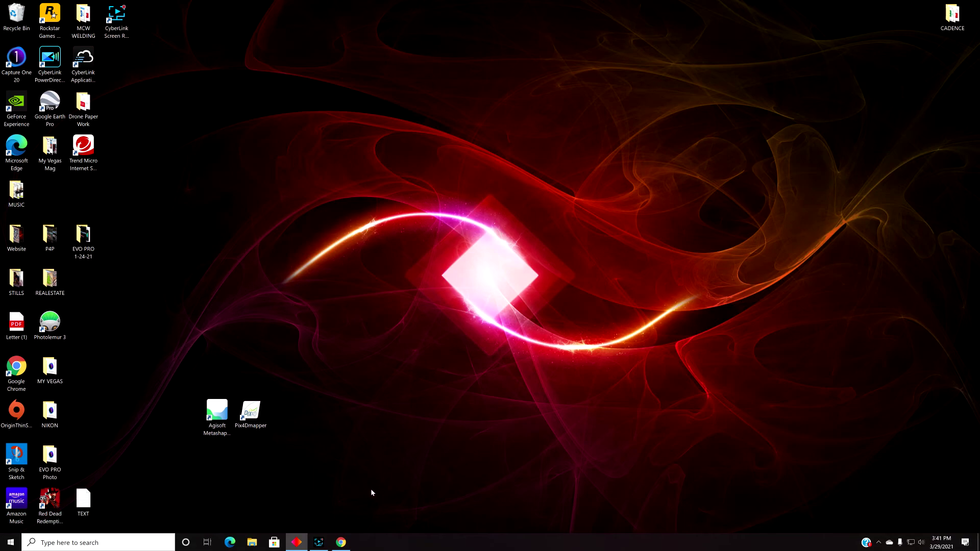
{"action": "left_click", "coordinate": [341, 542]}
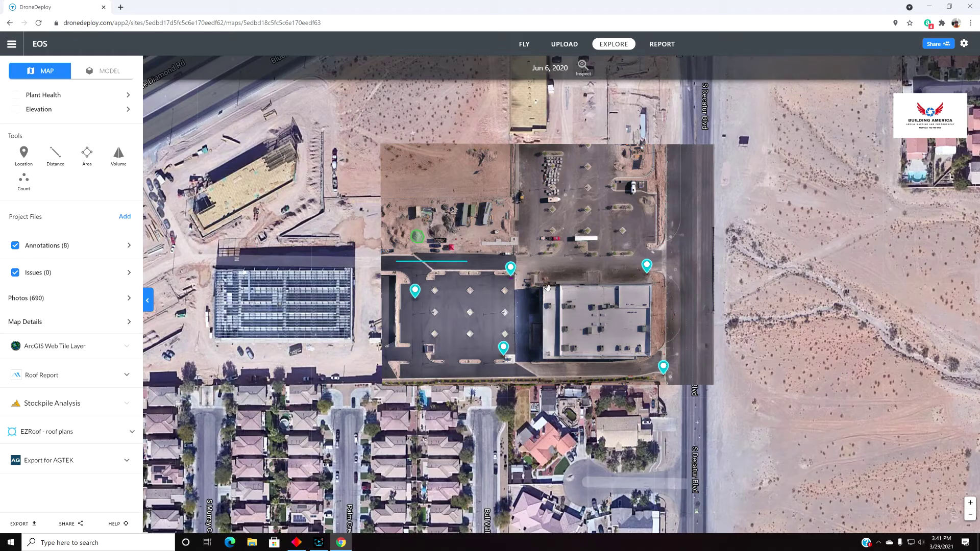
{"action": "scroll", "coordinate": [535, 245], "scroll_direction": "up", "scroll_amount": 3}
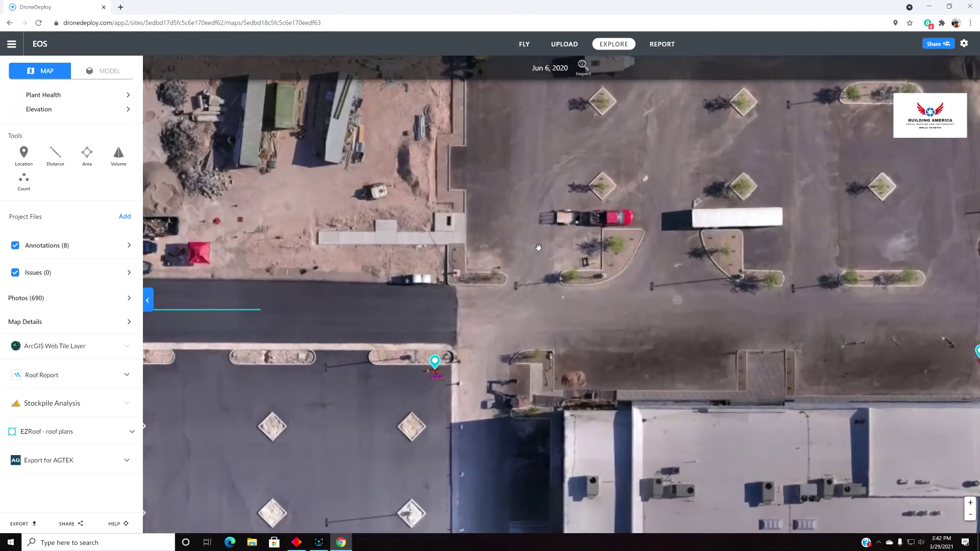
{"action": "left_click_drag", "start_coordinate": [453, 249], "coordinate": [412, 167]}
{"action": "scroll", "coordinate": [435, 294], "scroll_direction": "up", "scroll_amount": 5}
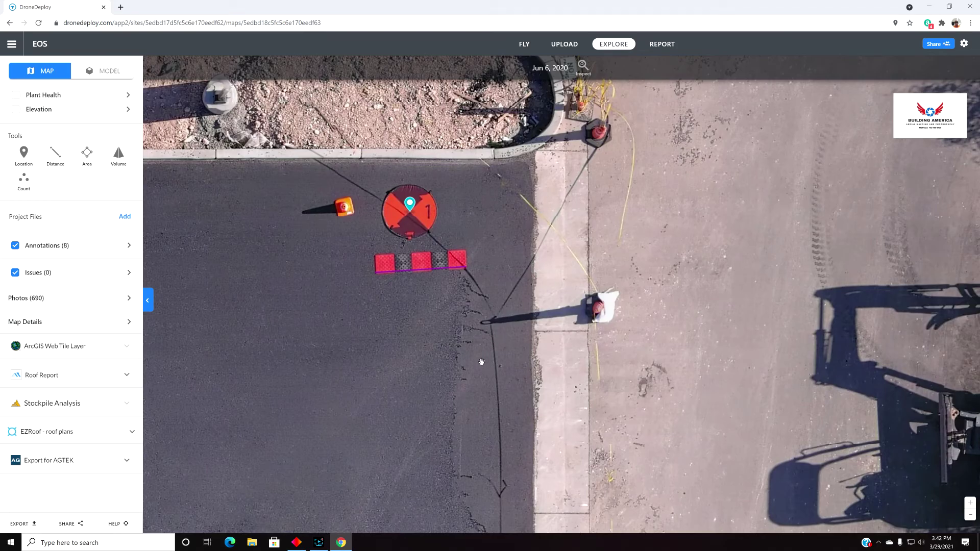
{"action": "scroll", "coordinate": [481, 361], "scroll_direction": "down", "scroll_amount": 5}
{"action": "scroll", "coordinate": [494, 215], "scroll_direction": "up", "scroll_amount": 3}
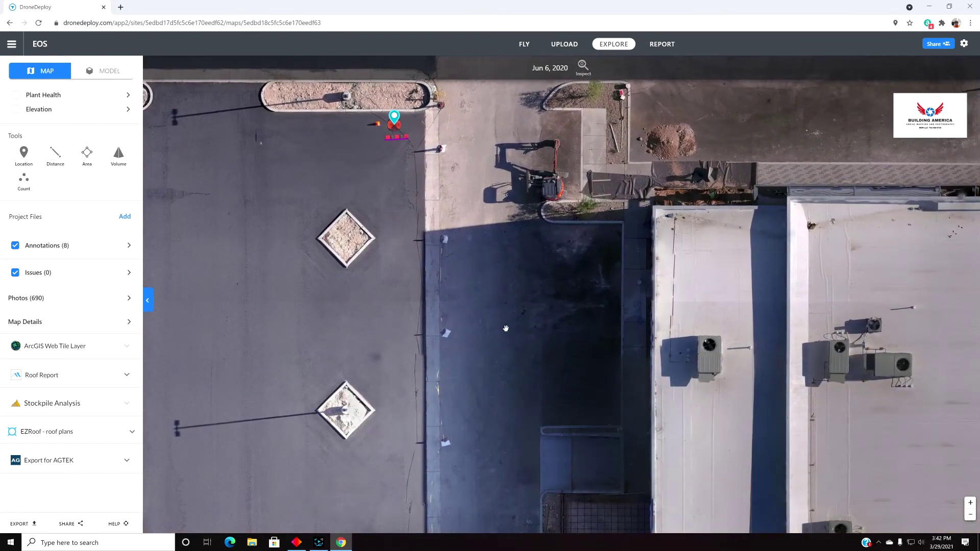
{"action": "scroll", "coordinate": [494, 215], "scroll_direction": "down", "scroll_amount": 5}
{"action": "scroll", "coordinate": [516, 308], "scroll_direction": "up", "scroll_amount": 3}
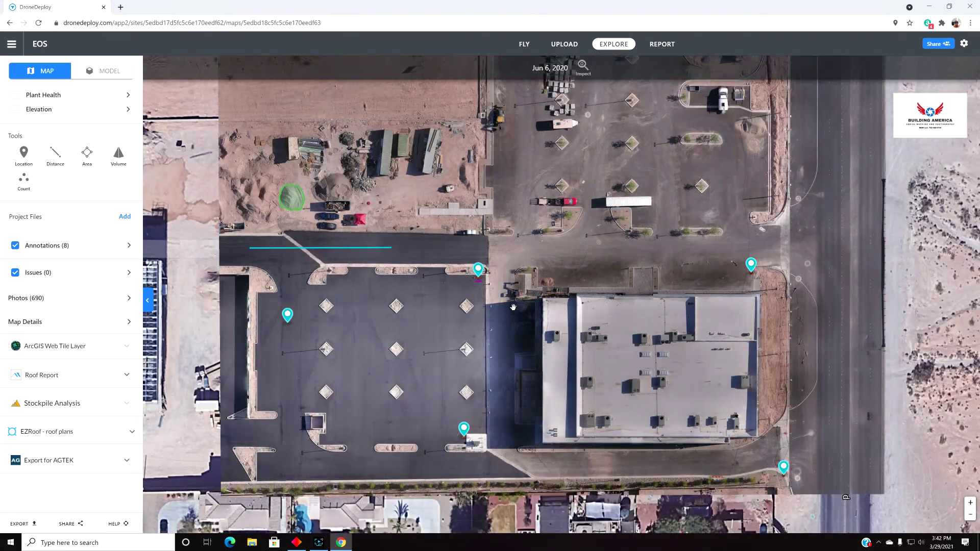
{"action": "scroll", "coordinate": [459, 311], "scroll_direction": "up", "scroll_amount": 3}
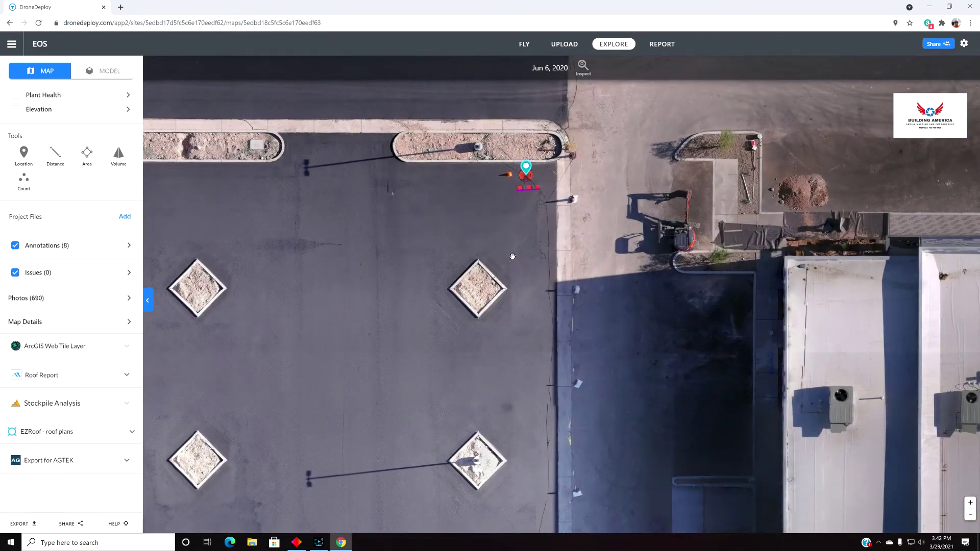
{"action": "left_click_drag", "start_coordinate": [519, 245], "coordinate": [490, 335]}
{"action": "scroll", "coordinate": [515, 334], "scroll_direction": "up", "scroll_amount": 3}
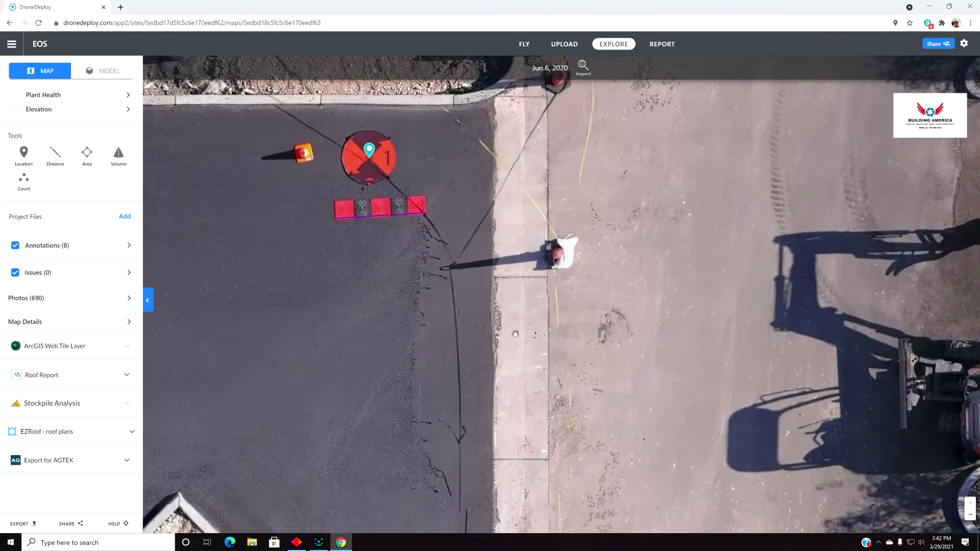
{"action": "scroll", "coordinate": [460, 233], "scroll_direction": "down", "scroll_amount": 1}
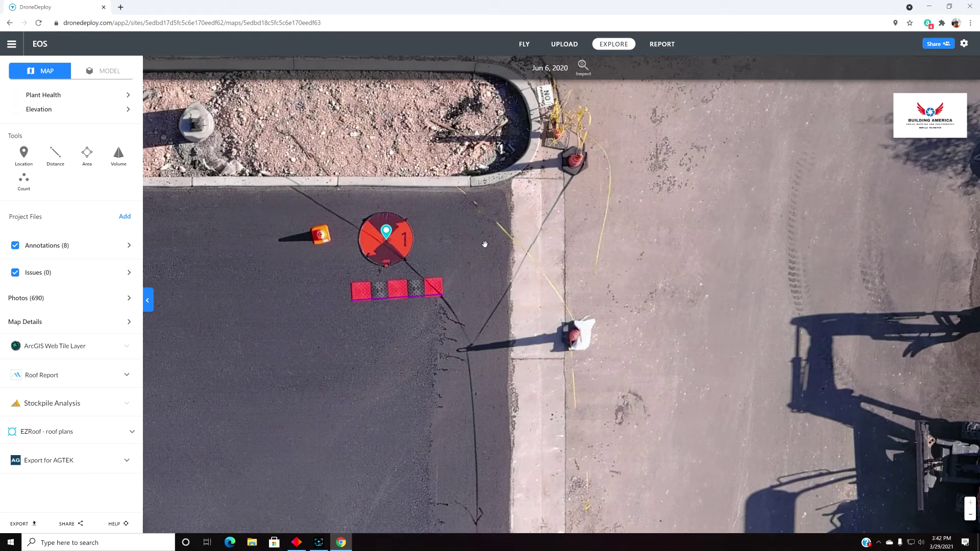
Follow the edge of the paved lot from target 1 to target 2 and inspect target 2 beside the concrete pad.
{"action": "left_click_drag", "start_coordinate": [496, 362], "coordinate": [505, 196]}
{"action": "mouse_move", "coordinate": [475, 346]}
{"action": "left_mouse_down"}
{"action": "mouse_move", "coordinate": [494, 192]}
{"action": "mouse_move", "coordinate": [475, 194]}
{"action": "left_mouse_up"}
{"action": "left_click_drag", "start_coordinate": [473, 358], "coordinate": [471, 210]}
{"action": "left_click_drag", "start_coordinate": [461, 337], "coordinate": [465, 189]}
{"action": "left_click_drag", "start_coordinate": [454, 343], "coordinate": [457, 189]}
{"action": "scroll", "coordinate": [441, 297], "scroll_direction": "down", "scroll_amount": 3}
{"action": "scroll", "coordinate": [440, 297], "scroll_direction": "down", "scroll_amount": 3}
{"action": "mouse_move", "coordinate": [457, 334]}
{"action": "left_mouse_down"}
{"action": "mouse_move", "coordinate": [471, 284]}
{"action": "mouse_move", "coordinate": [460, 158]}
{"action": "left_mouse_up"}
{"action": "left_click_drag", "start_coordinate": [453, 361], "coordinate": [457, 184]}
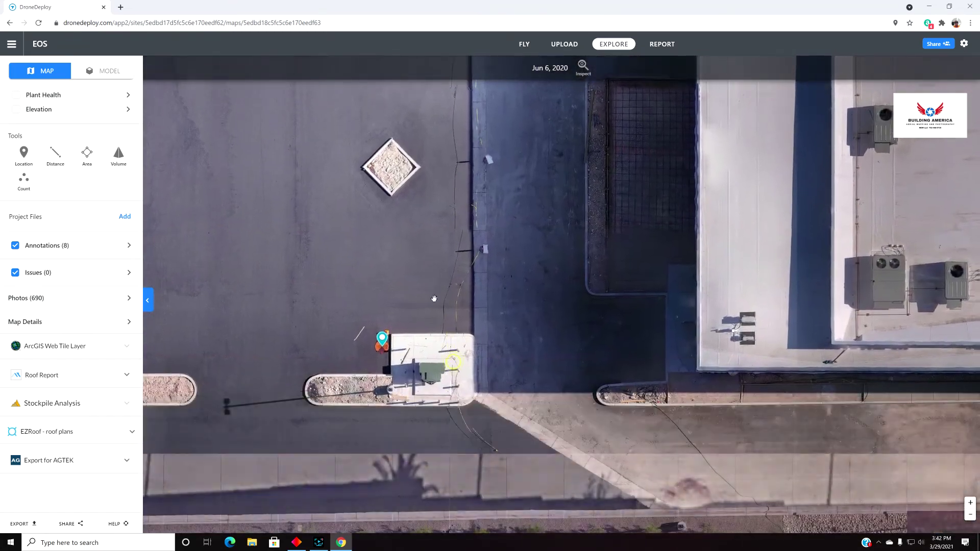
{"action": "left_click_drag", "start_coordinate": [434, 299], "coordinate": [435, 175]}
{"action": "scroll", "coordinate": [388, 255], "scroll_direction": "up", "scroll_amount": 3}
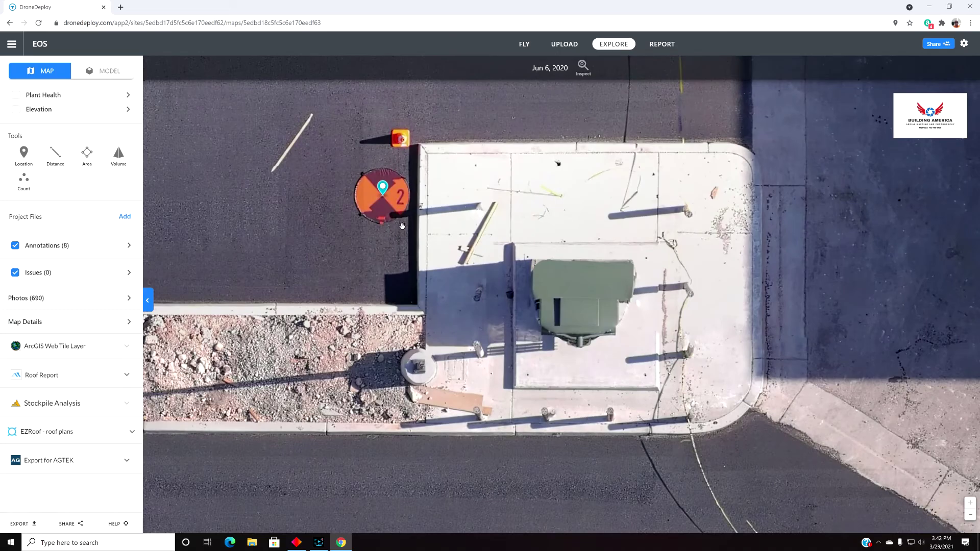
Review the 5 FT SCALE SKY RULER distance annotation beside target 1, including its lengths, slope and elevation profile, and close it.
{"action": "scroll", "coordinate": [439, 227], "scroll_direction": "down", "scroll_amount": 5}
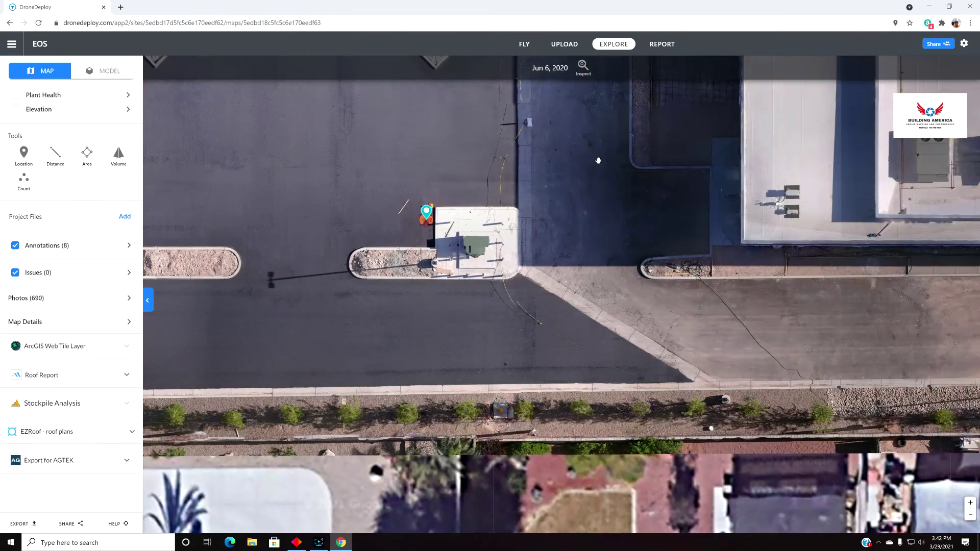
{"action": "left_click_drag", "start_coordinate": [579, 174], "coordinate": [556, 291]}
{"action": "scroll", "coordinate": [556, 292], "scroll_direction": "down", "scroll_amount": 5}
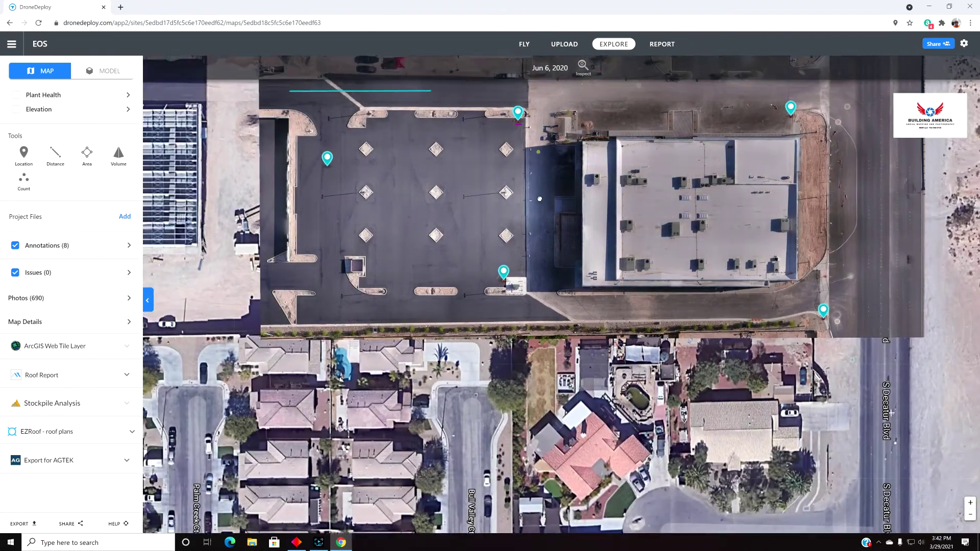
{"action": "left_click_drag", "start_coordinate": [542, 197], "coordinate": [509, 248]}
{"action": "left_click_drag", "start_coordinate": [505, 203], "coordinate": [492, 279]}
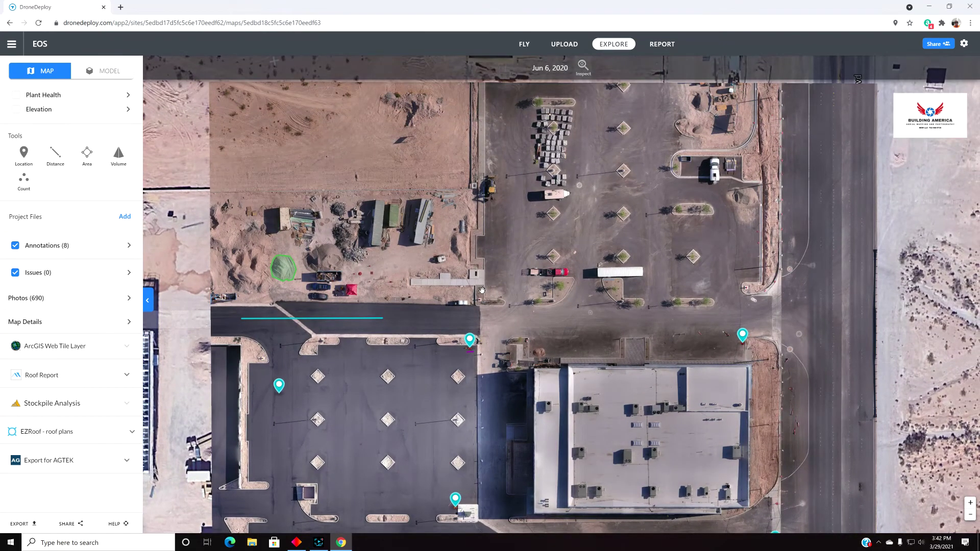
{"action": "left_click_drag", "start_coordinate": [516, 344], "coordinate": [469, 304]}
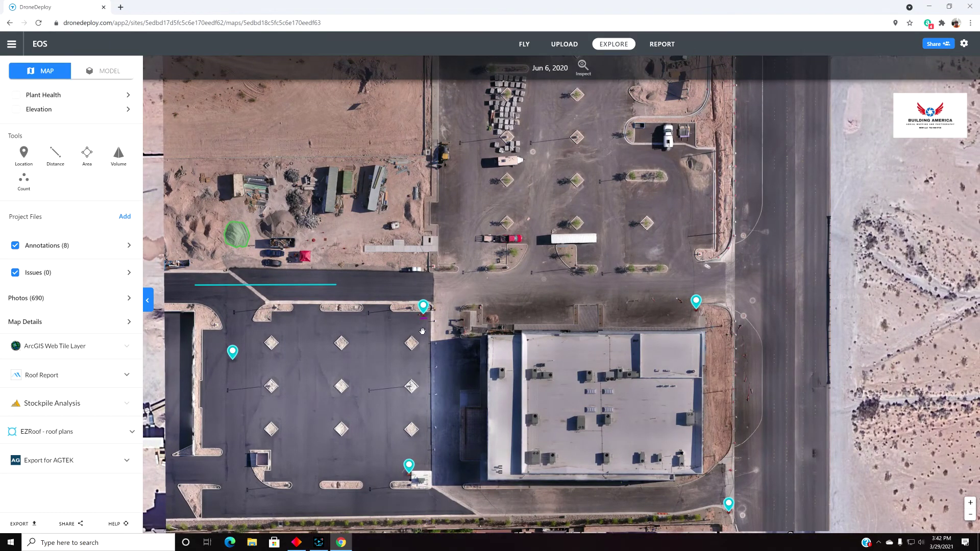
{"action": "scroll", "coordinate": [423, 329], "scroll_direction": "up", "scroll_amount": 4}
{"action": "scroll", "coordinate": [425, 325], "scroll_direction": "up", "scroll_amount": 4}
{"action": "left_click_drag", "start_coordinate": [438, 271], "coordinate": [433, 300]}
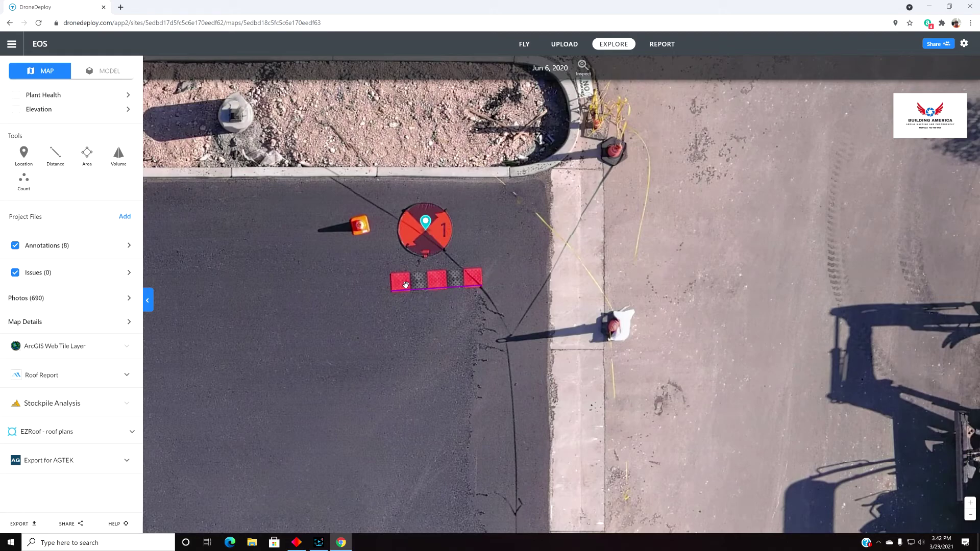
{"action": "left_click", "coordinate": [444, 289]}
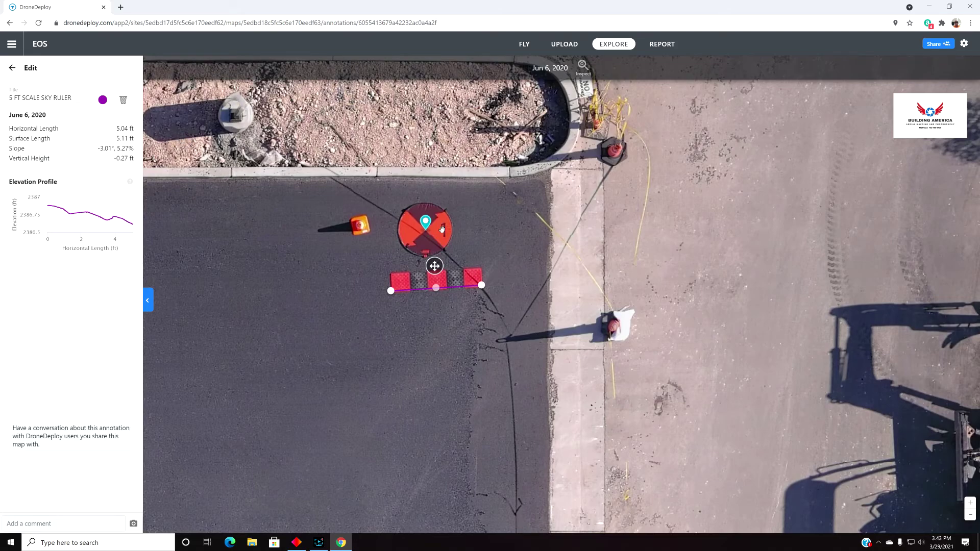
{"action": "scroll", "coordinate": [588, 261], "scroll_direction": "down", "scroll_amount": 3}
{"action": "scroll", "coordinate": [588, 261], "scroll_direction": "down", "scroll_amount": 3}
{"action": "left_click_drag", "start_coordinate": [675, 274], "coordinate": [446, 285]}
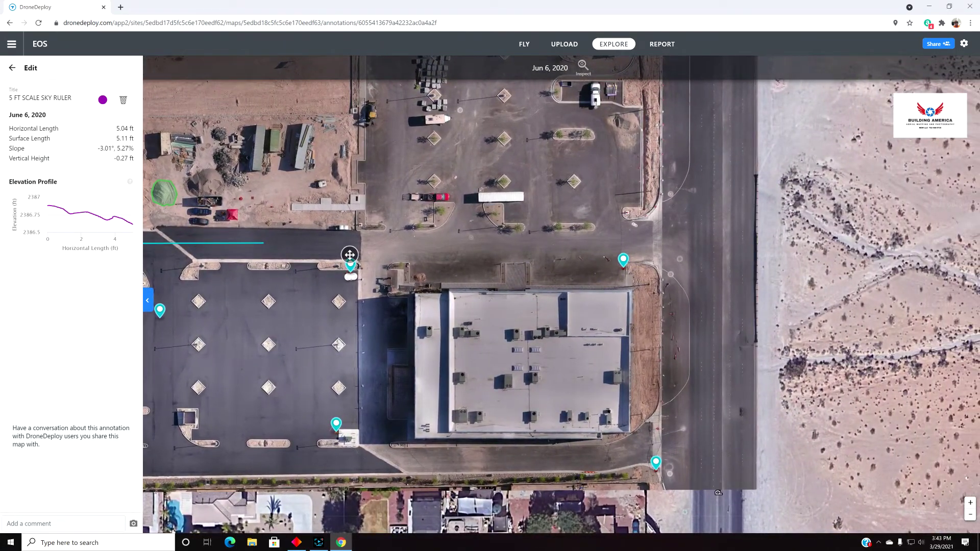
{"action": "left_click", "coordinate": [13, 69]}
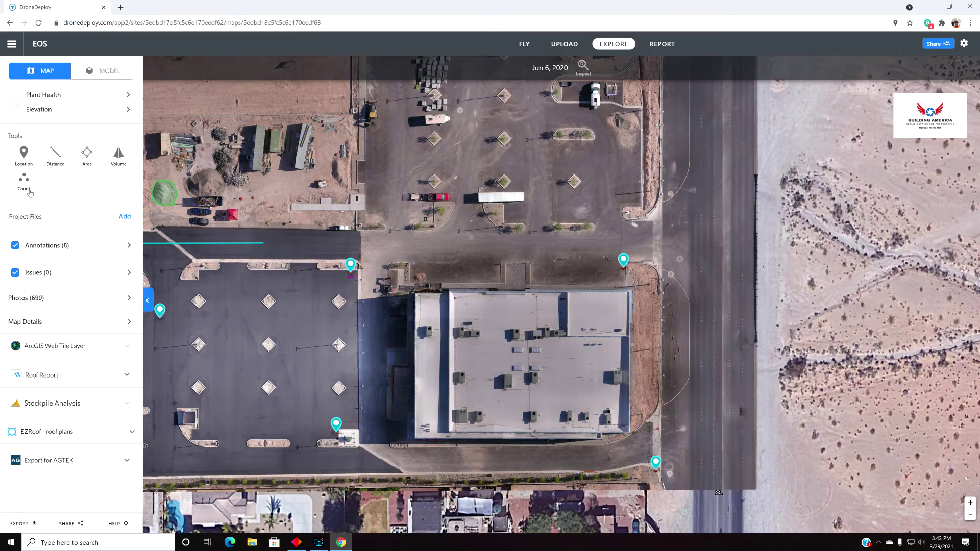
Measure a straight distance of about 61 ft along the drive lane above the building, and delete that measurement.
{"action": "left_click_drag", "start_coordinate": [432, 247], "coordinate": [441, 156]}
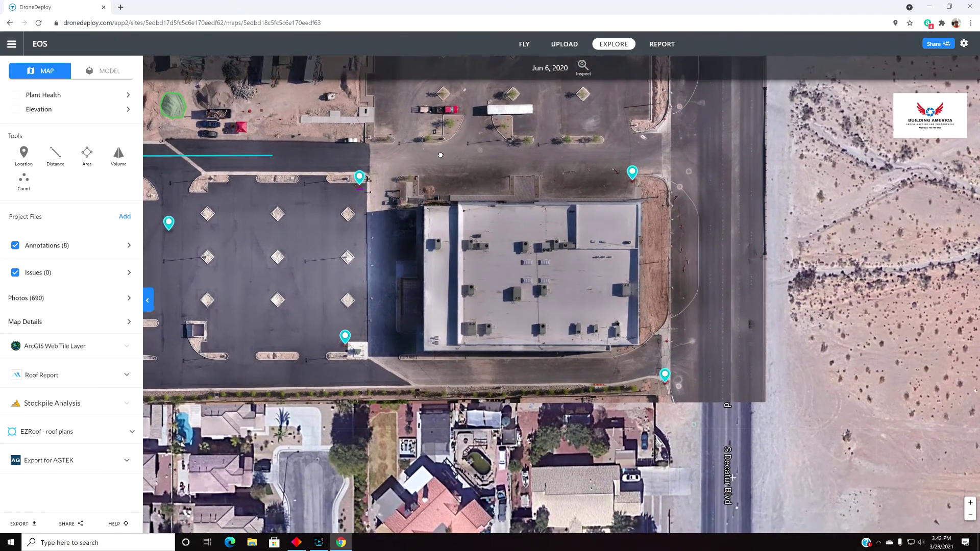
{"action": "mouse_move", "coordinate": [303, 269]}
{"action": "left_mouse_down"}
{"action": "mouse_move", "coordinate": [312, 200]}
{"action": "mouse_move", "coordinate": [312, 271]}
{"action": "left_mouse_up"}
{"action": "left_click_drag", "start_coordinate": [398, 216], "coordinate": [451, 244]}
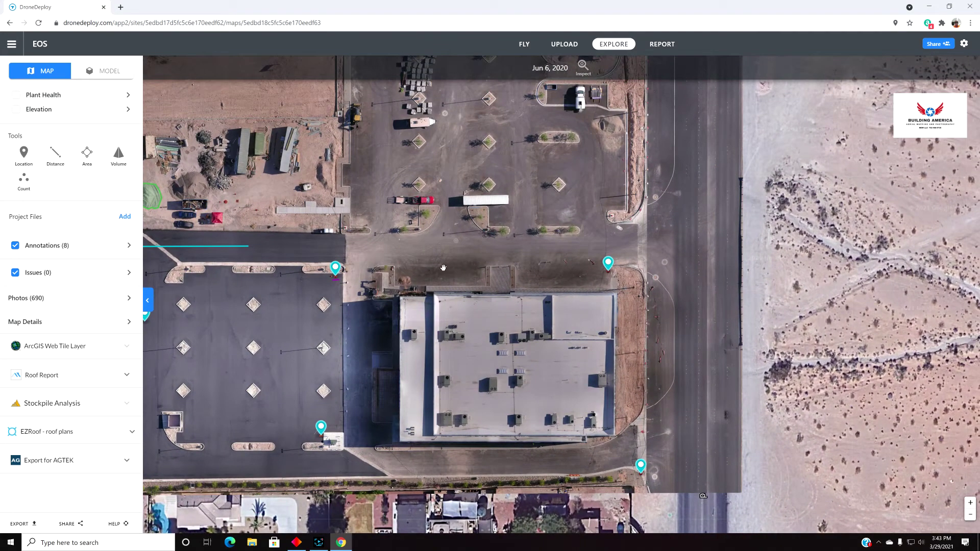
{"action": "scroll", "coordinate": [446, 268], "scroll_direction": "up", "scroll_amount": 3}
{"action": "left_click_drag", "start_coordinate": [365, 203], "coordinate": [352, 250]}
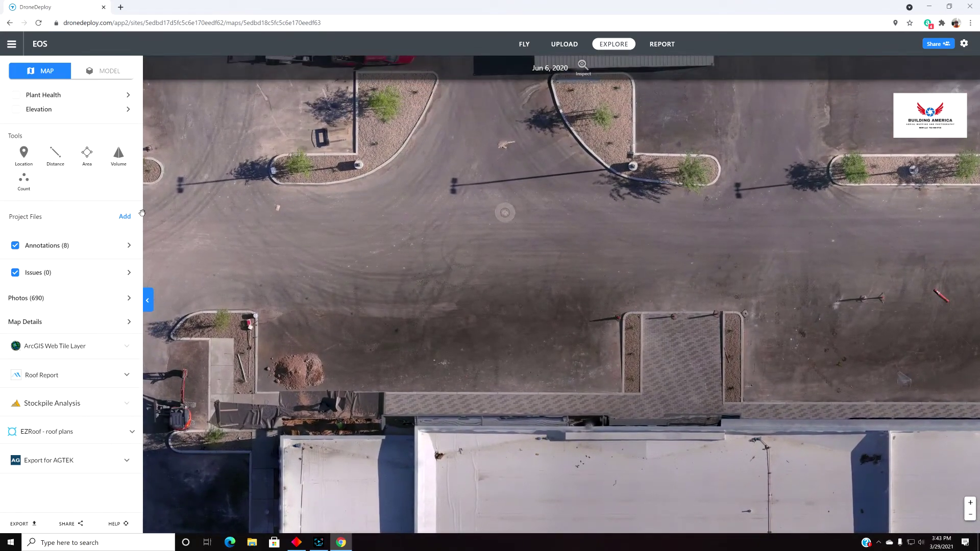
{"action": "left_click", "coordinate": [54, 155]}
{"action": "left_click", "coordinate": [314, 254]}
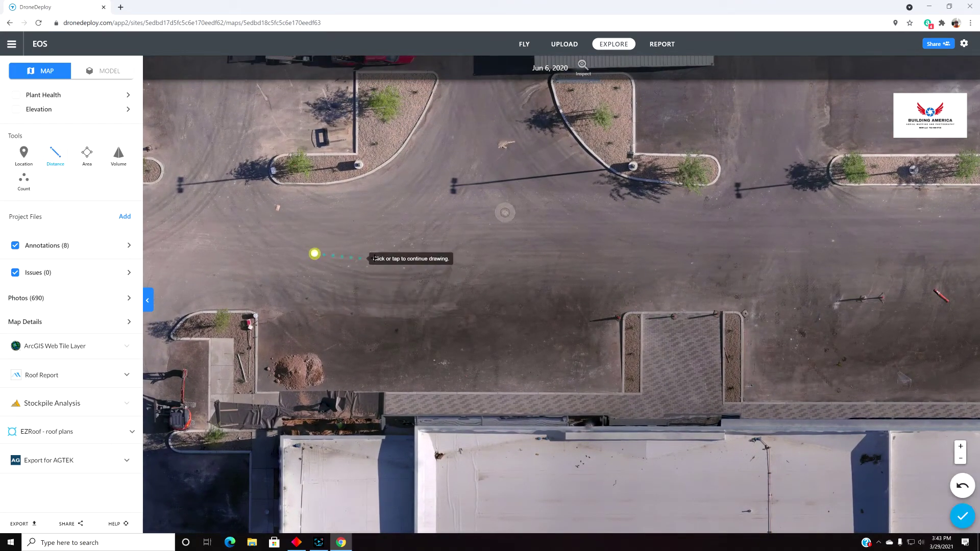
{"action": "left_click", "coordinate": [592, 253]}
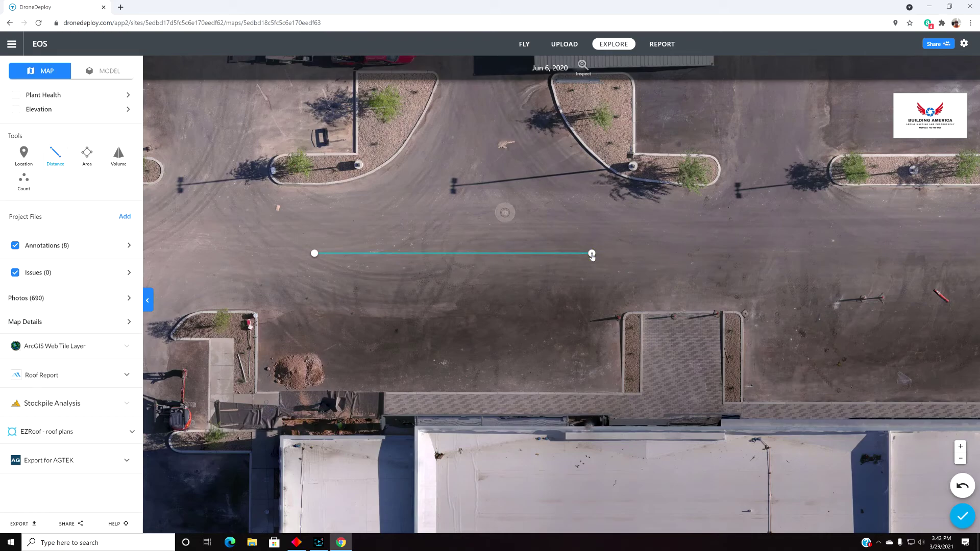
{"action": "left_click", "coordinate": [592, 254]}
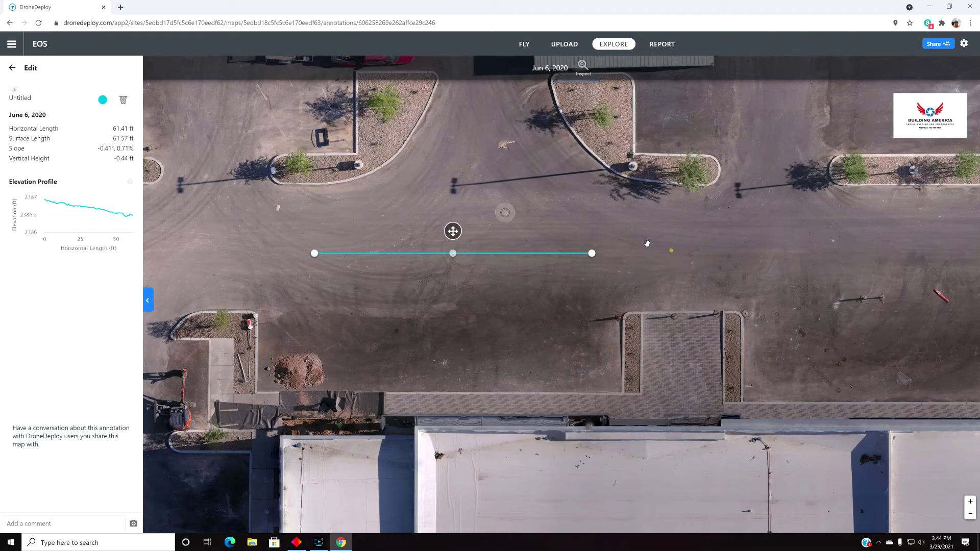
{"action": "left_click_drag", "start_coordinate": [661, 248], "coordinate": [568, 225]}
{"action": "left_click", "coordinate": [124, 100]}
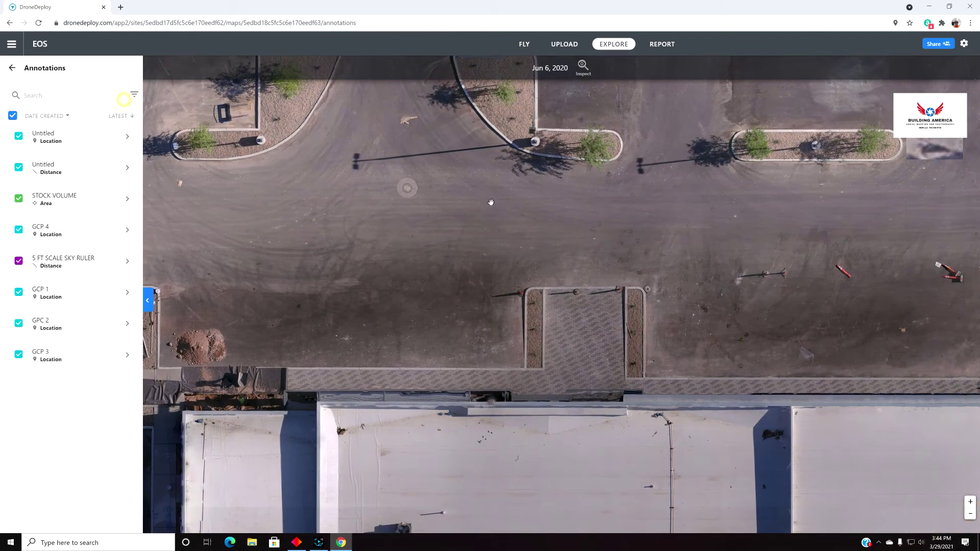
Review the coordinates, elevation and images of the GPC 2 location annotation, and return to the main map tools.
{"action": "scroll", "coordinate": [508, 271], "scroll_direction": "down", "scroll_amount": 3}
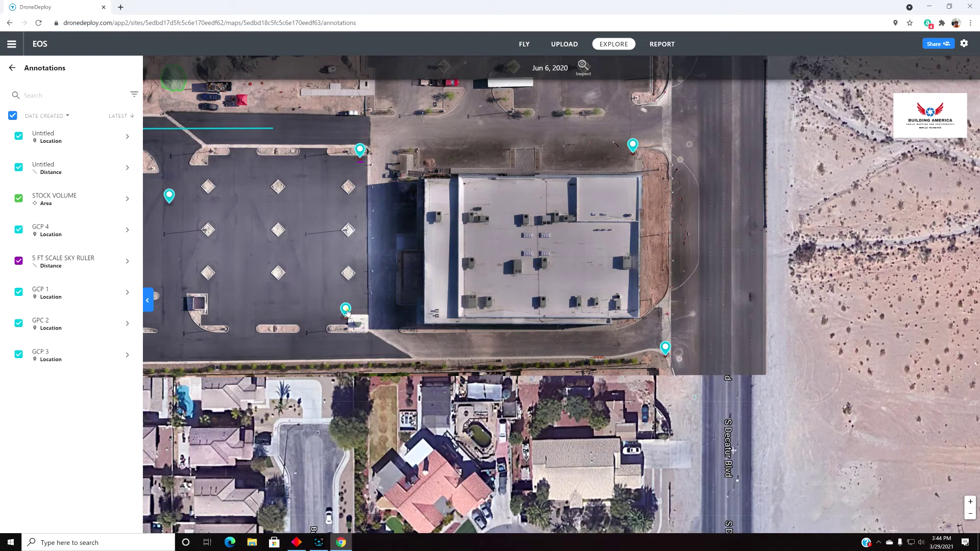
{"action": "left_click", "coordinate": [347, 311]}
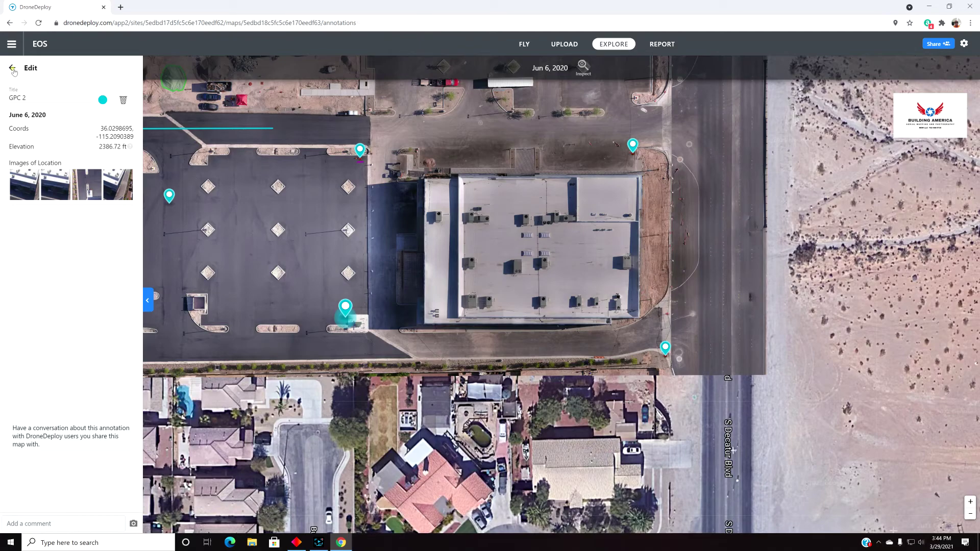
{"action": "left_click", "coordinate": [12, 68]}
{"action": "left_click", "coordinate": [12, 69]}
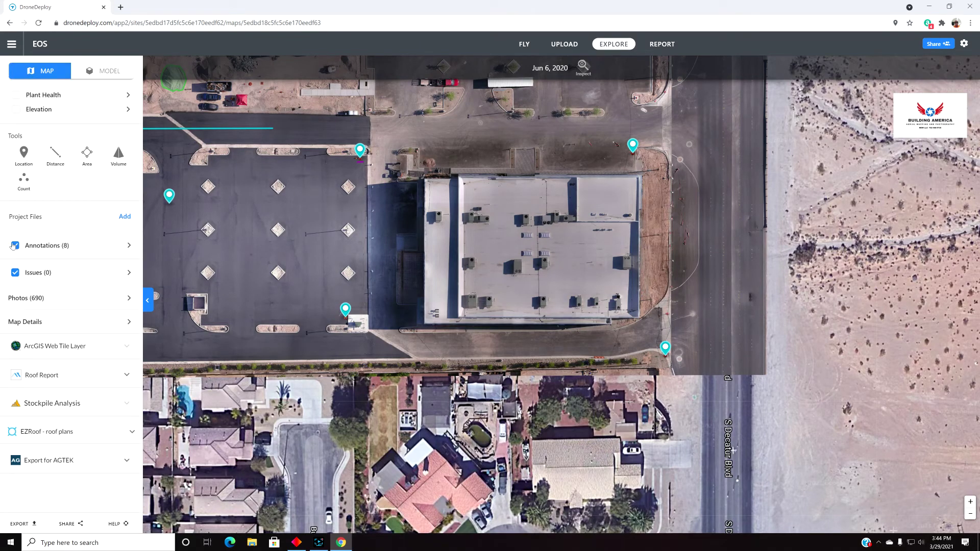
Hide all annotations on the map and show them again.
{"action": "left_click_drag", "start_coordinate": [335, 220], "coordinate": [498, 295]}
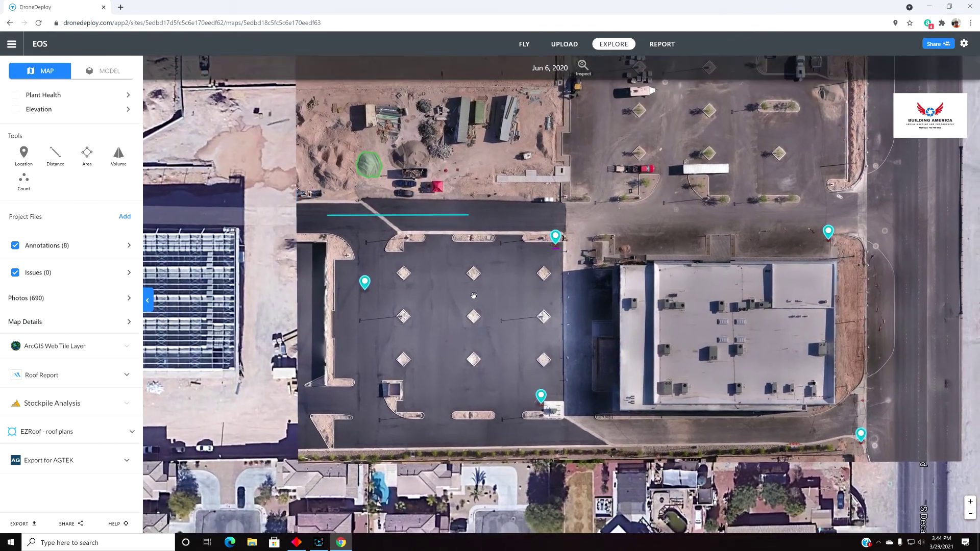
{"action": "left_click", "coordinate": [15, 246]}
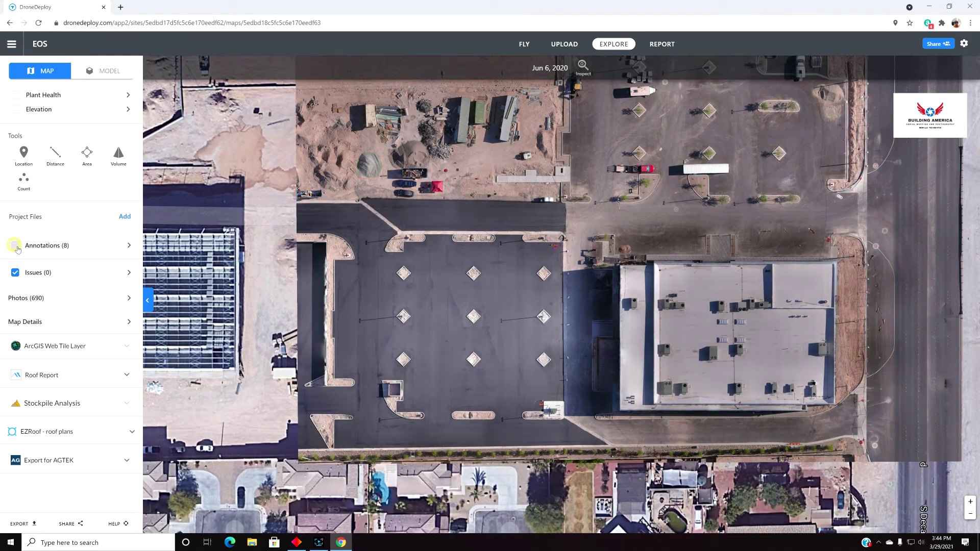
{"action": "left_click", "coordinate": [15, 246]}
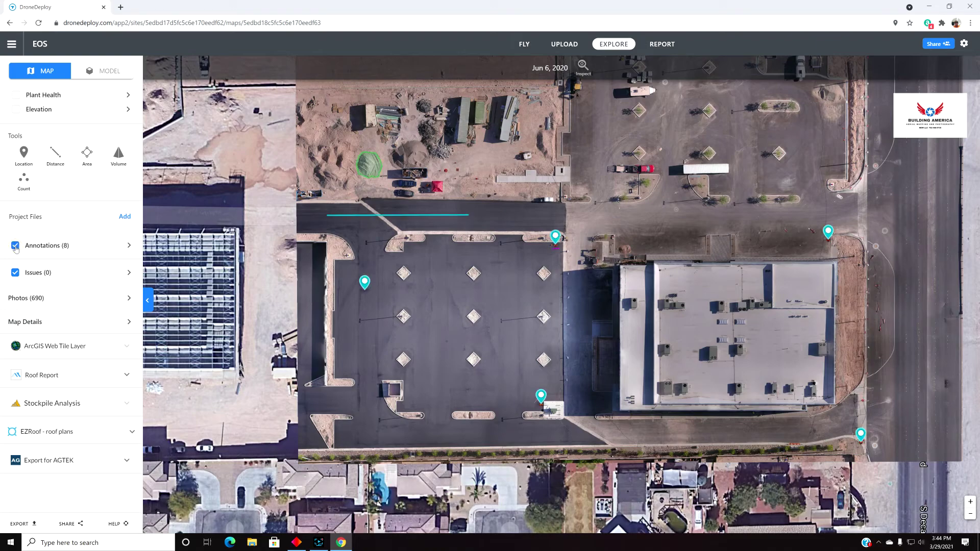
Open the map details of the EOS map to review its area, orthomosaic resolution and accuracy.
{"action": "left_click_drag", "start_coordinate": [526, 288], "coordinate": [394, 224]}
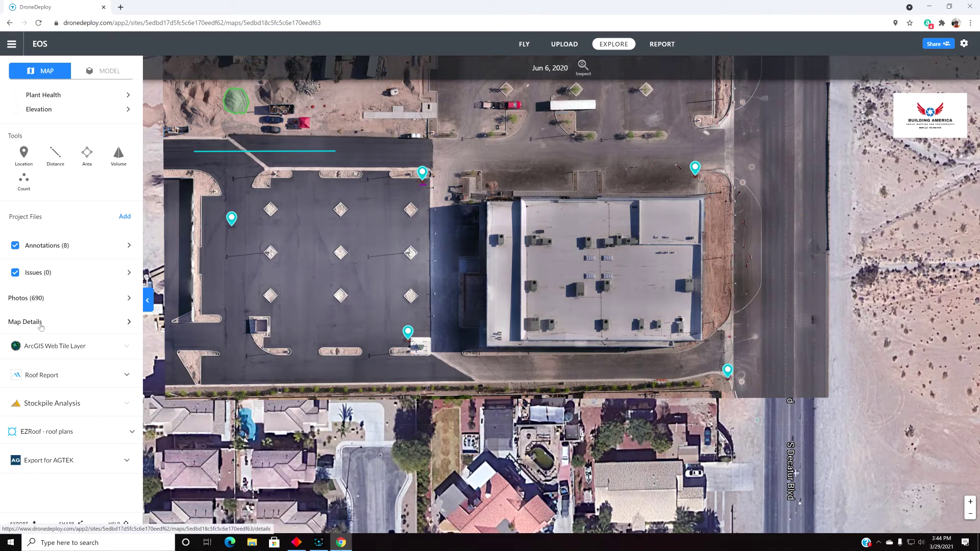
{"action": "left_click", "coordinate": [131, 323]}
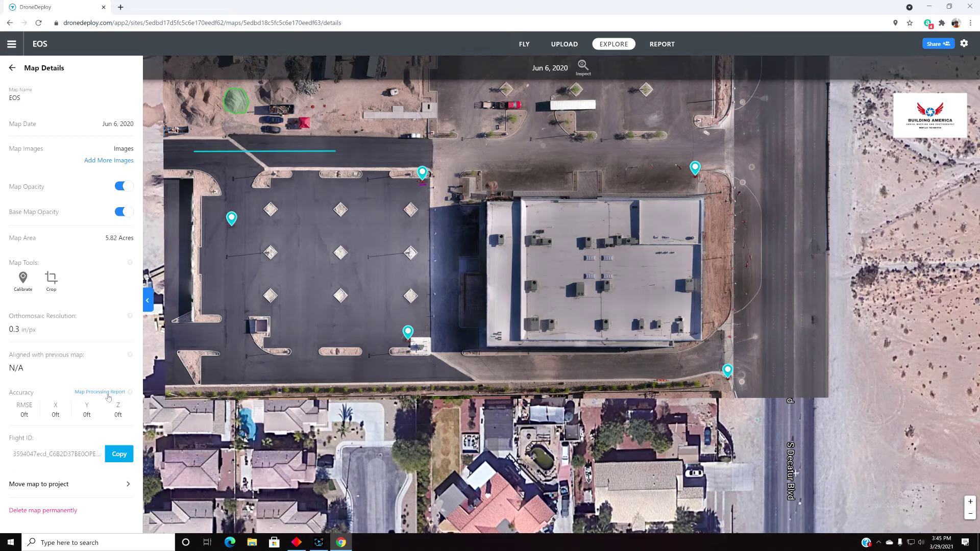
{"action": "left_click_drag", "start_coordinate": [438, 225], "coordinate": [383, 290]}
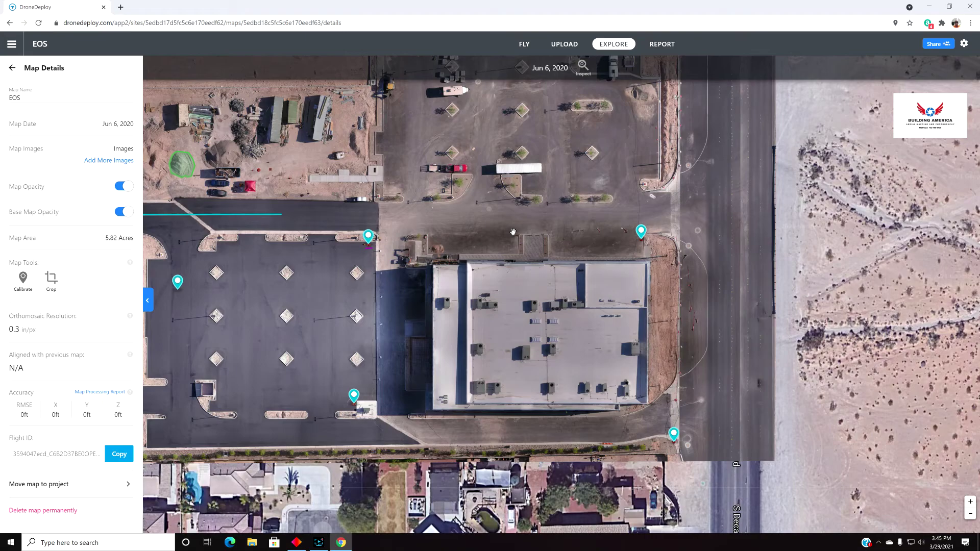
Look over the building's roof on the EOS map, show the inspection photo locations, and open photo 341 taken above the roof.
{"action": "scroll", "coordinate": [552, 324], "scroll_direction": "up", "scroll_amount": 5}
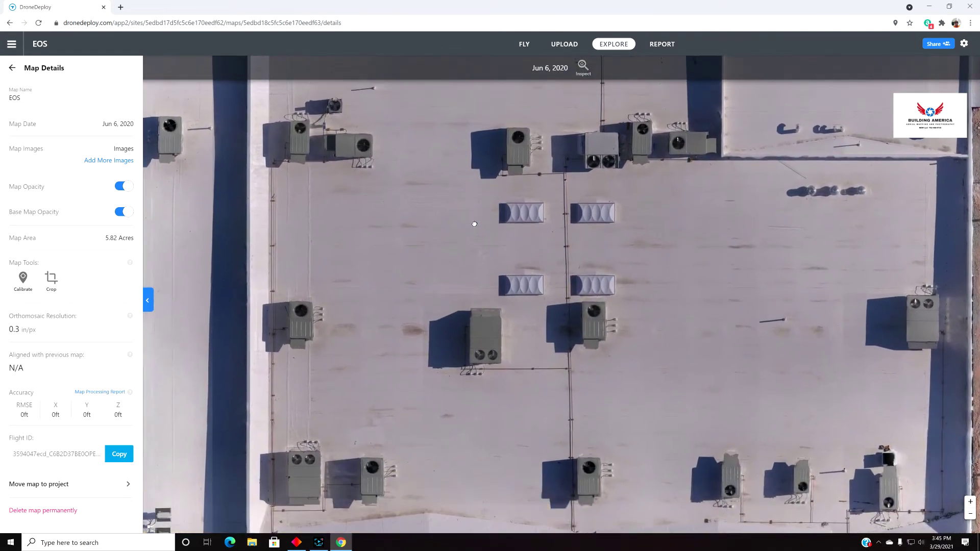
{"action": "left_click_drag", "start_coordinate": [474, 223], "coordinate": [406, 306]}
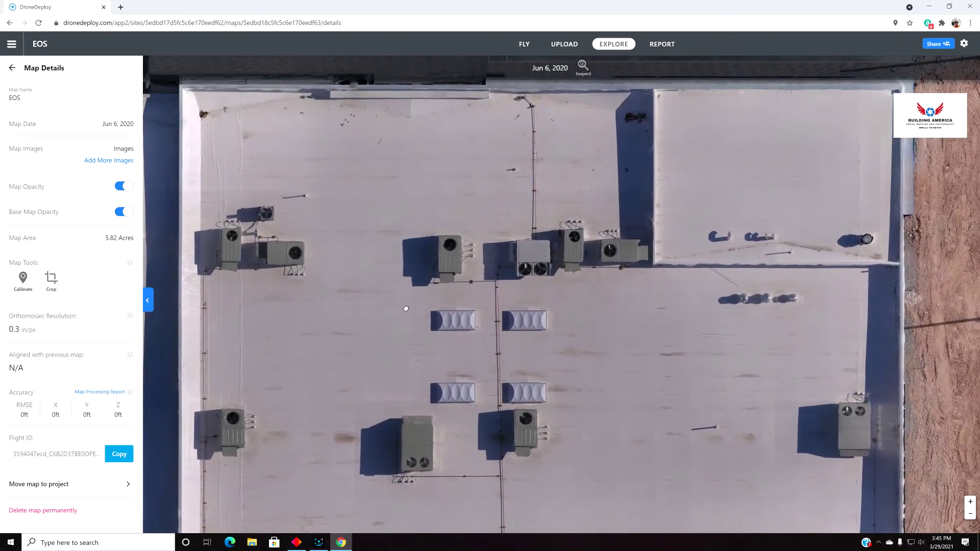
{"action": "left_click", "coordinate": [582, 66]}
{"action": "scroll", "coordinate": [490, 197], "scroll_direction": "down", "scroll_amount": 5}
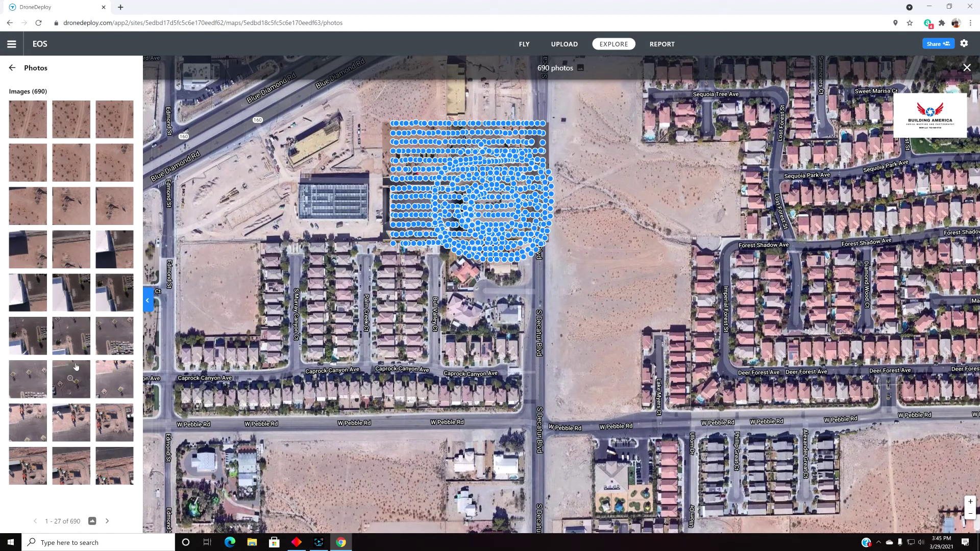
{"action": "scroll", "coordinate": [472, 194], "scroll_direction": "up", "scroll_amount": 5}
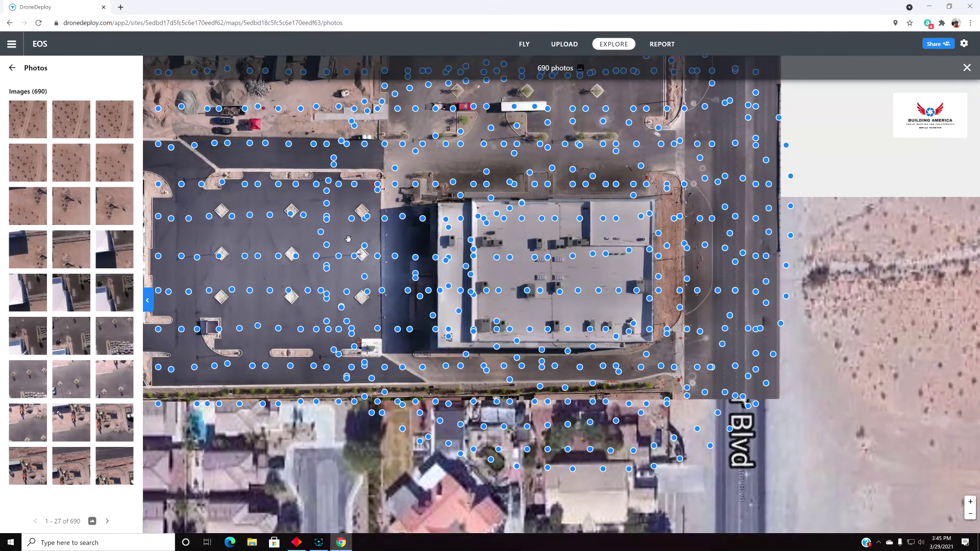
{"action": "left_click", "coordinate": [540, 292]}
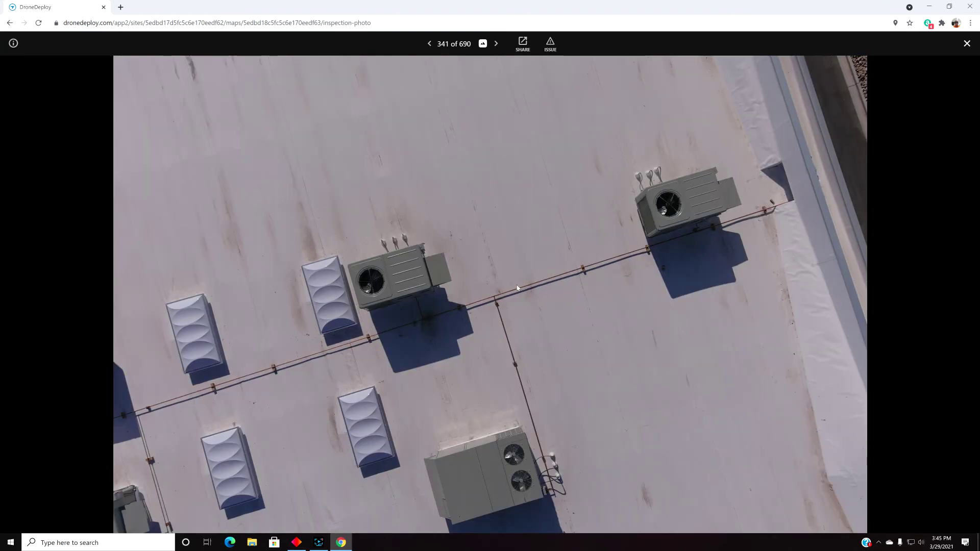
Examine the rooftop air-conditioning unit, its pipe connections and the adjacent skylight at full detail in the photo.
{"action": "scroll", "coordinate": [405, 279], "scroll_direction": "up", "scroll_amount": 3}
{"action": "scroll", "coordinate": [405, 279], "scroll_direction": "up", "scroll_amount": 4}
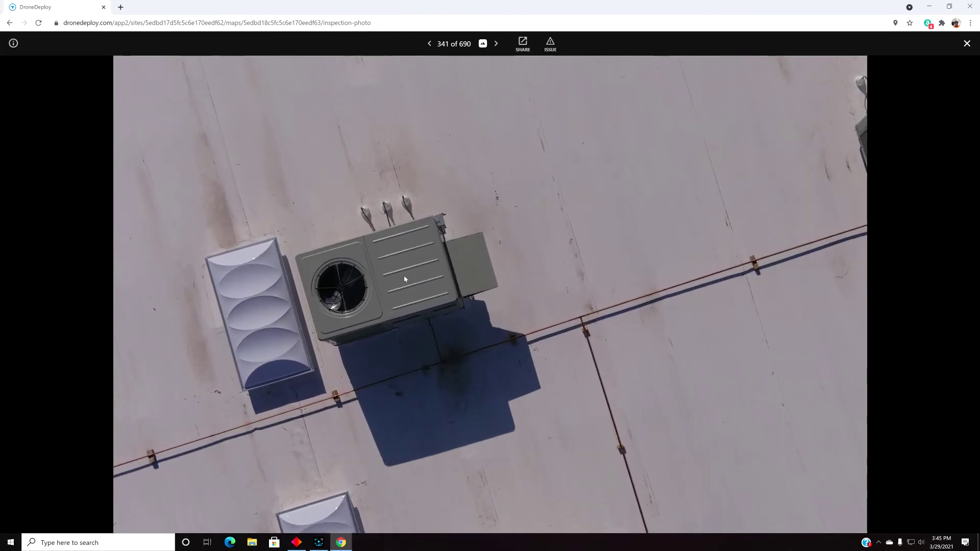
{"action": "scroll", "coordinate": [405, 280], "scroll_direction": "up", "scroll_amount": 3}
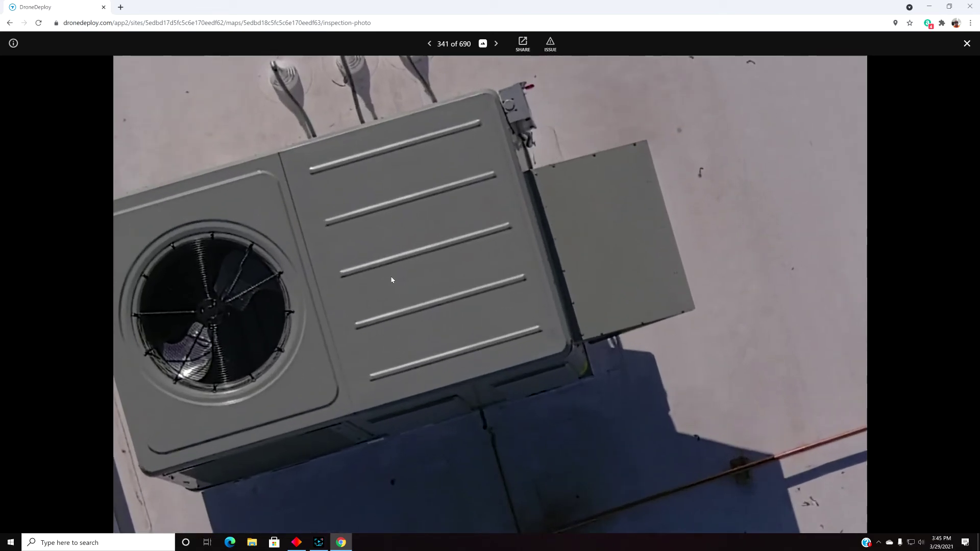
{"action": "scroll", "coordinate": [386, 284], "scroll_direction": "down", "scroll_amount": 5}
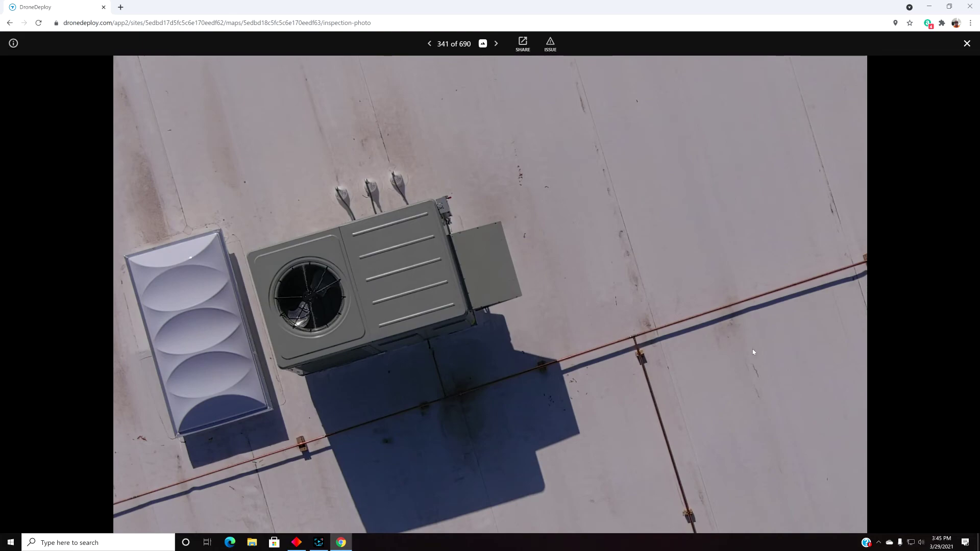
{"action": "left_click_drag", "start_coordinate": [644, 433], "coordinate": [646, 445]}
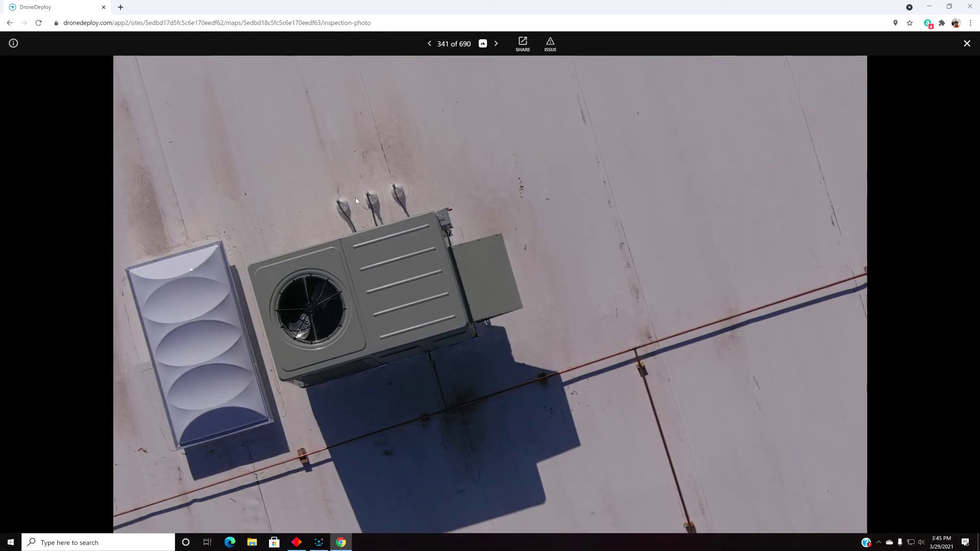
{"action": "scroll", "coordinate": [277, 191], "scroll_direction": "down", "scroll_amount": 3}
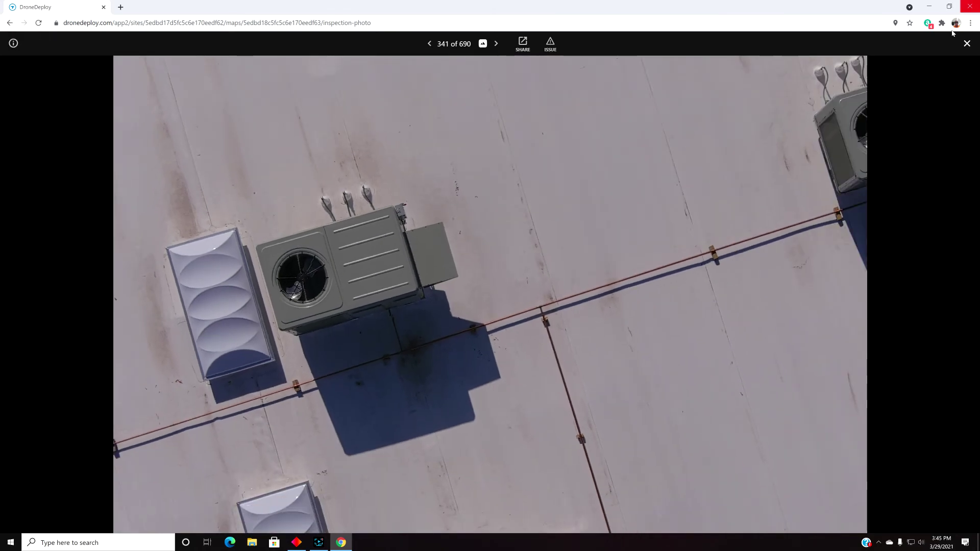
Close the inspection photo and leave the photo list for the main map tools.
{"action": "left_click", "coordinate": [968, 42]}
{"action": "left_click", "coordinate": [964, 43]}
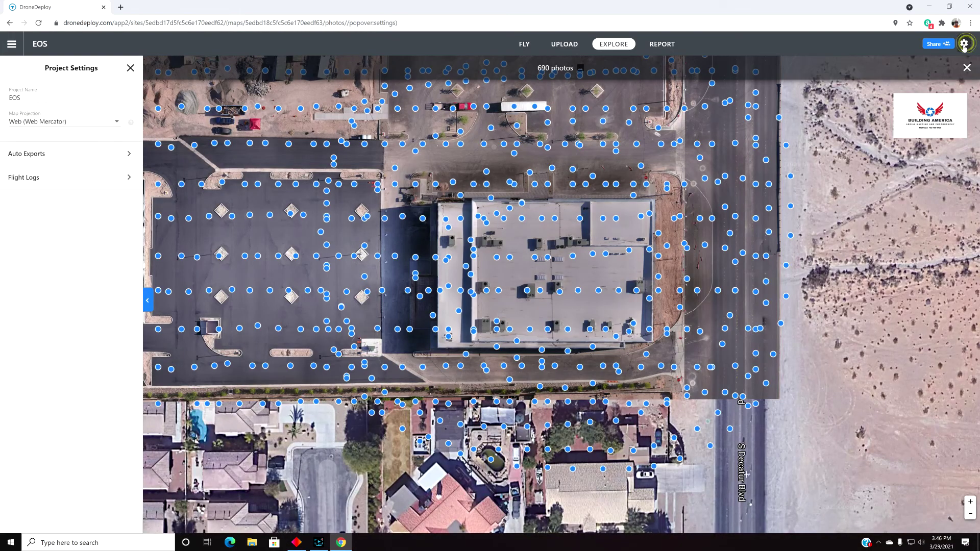
{"action": "scroll", "coordinate": [496, 267], "scroll_direction": "down", "scroll_amount": 5}
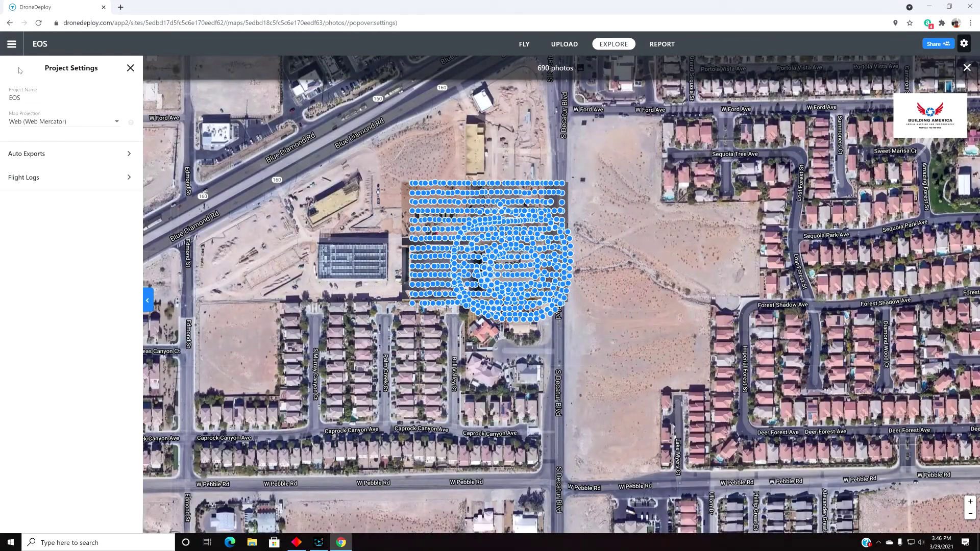
{"action": "left_click", "coordinate": [9, 23]}
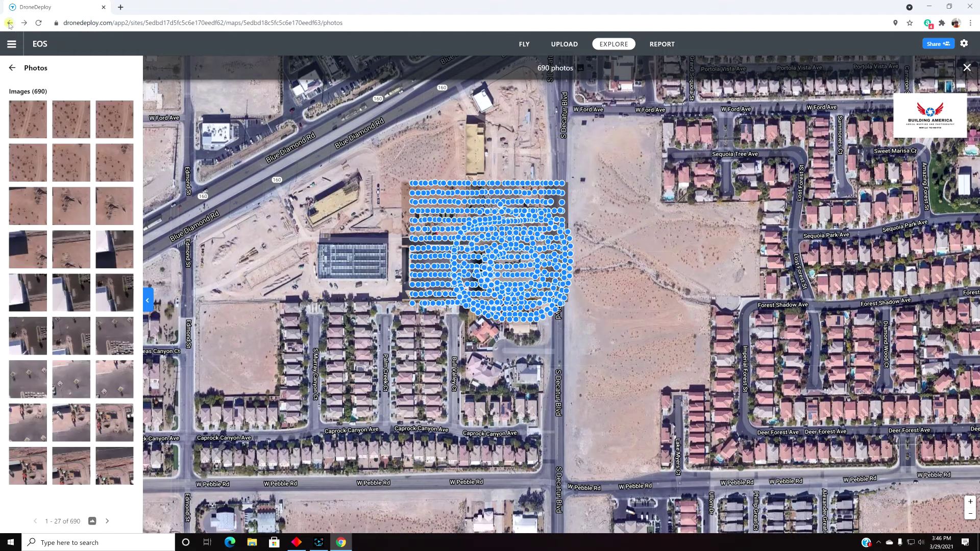
{"action": "left_click", "coordinate": [13, 69]}
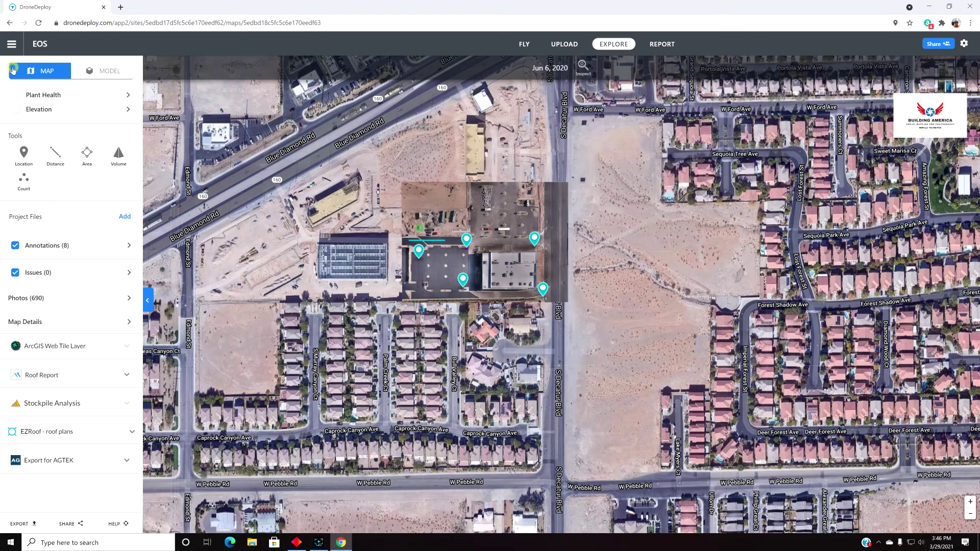
Switch the EOS site to its 3D model and view the building from the rear, front and above.
{"action": "left_click", "coordinate": [105, 75]}
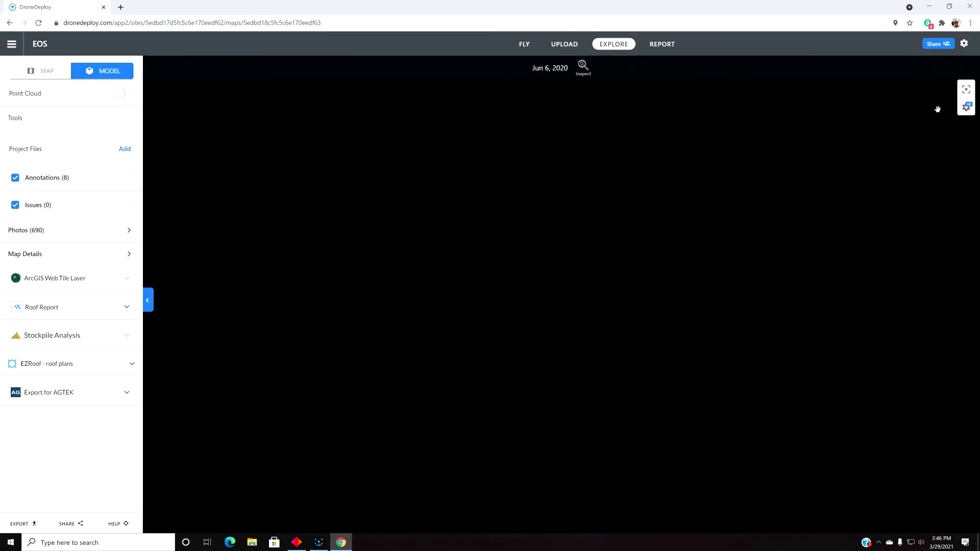
{"action": "left_click", "coordinate": [966, 109]}
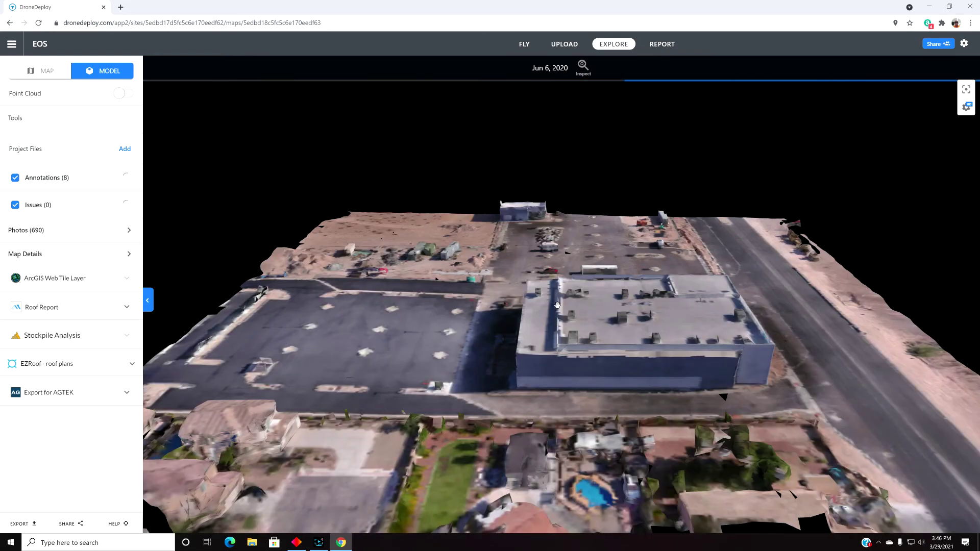
{"action": "left_click_drag", "start_coordinate": [699, 257], "coordinate": [465, 297]}
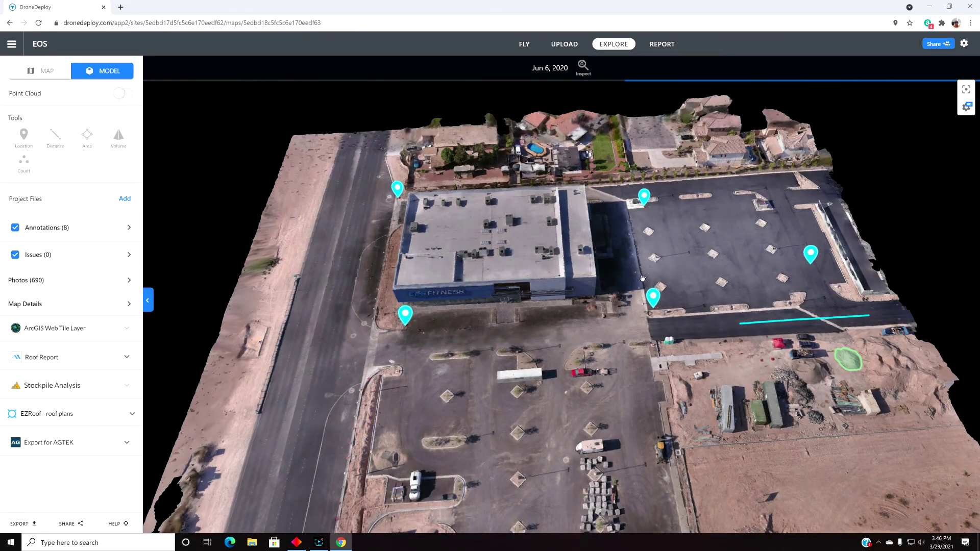
{"action": "scroll", "coordinate": [636, 270], "scroll_direction": "up", "scroll_amount": 2}
{"action": "scroll", "coordinate": [596, 272], "scroll_direction": "up", "scroll_amount": 3}
{"action": "left_click_drag", "start_coordinate": [592, 286], "coordinate": [270, 214]}
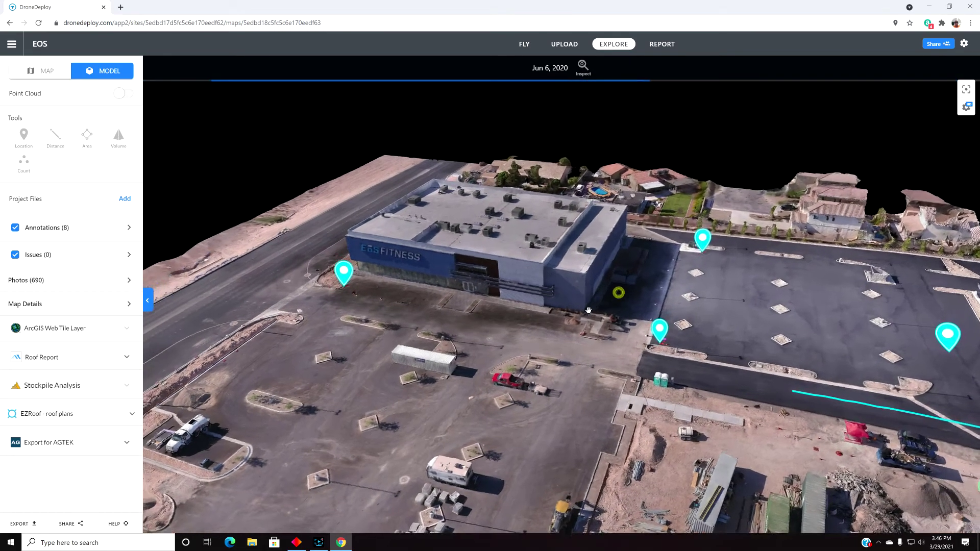
{"action": "left_click_drag", "start_coordinate": [589, 310], "coordinate": [642, 268]}
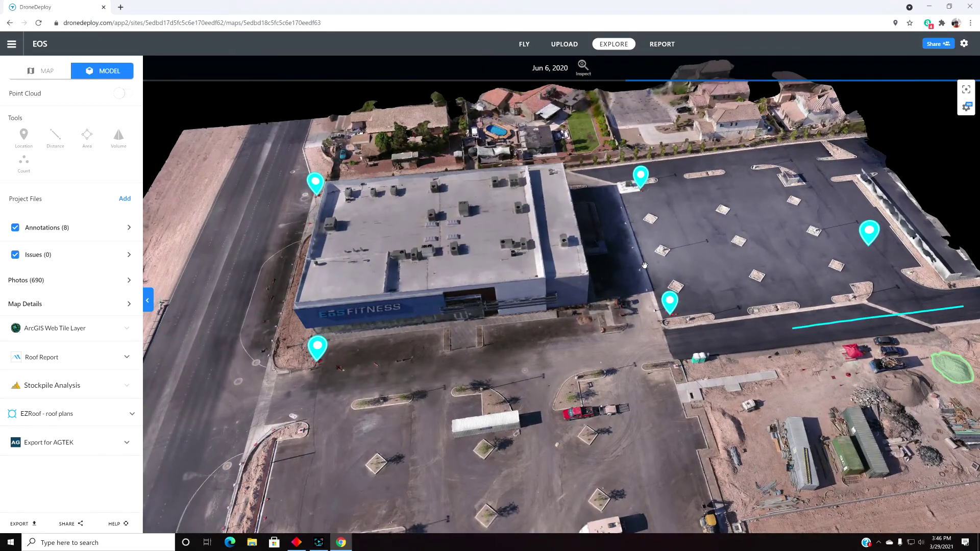
Examine the model's roof and paved parking lot up close, and return to an overview of the building's front.
{"action": "scroll", "coordinate": [645, 265], "scroll_direction": "up", "scroll_amount": 2}
{"action": "left_click_drag", "start_coordinate": [592, 215], "coordinate": [572, 267]}
{"action": "scroll", "coordinate": [571, 267], "scroll_direction": "up", "scroll_amount": 5}
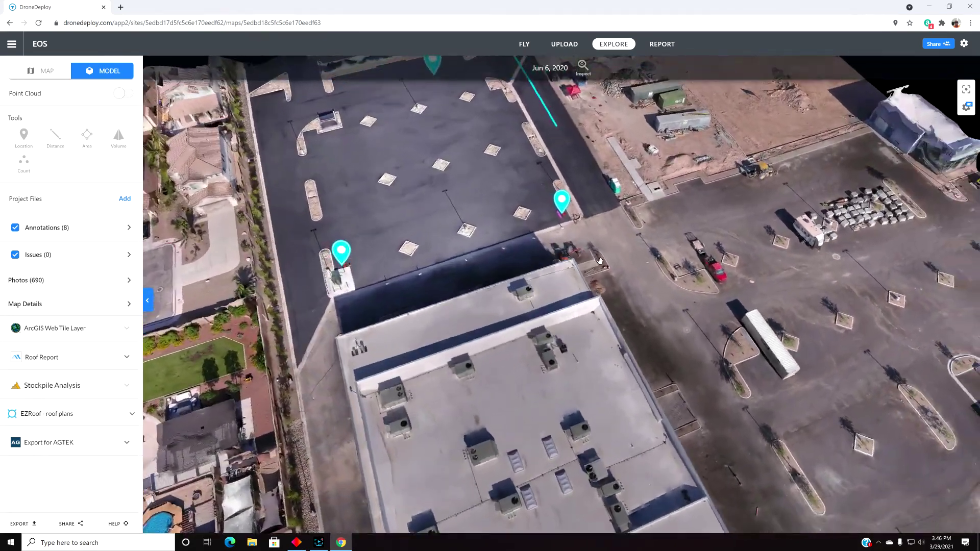
{"action": "scroll", "coordinate": [600, 261], "scroll_direction": "down", "scroll_amount": 3}
{"action": "left_click_drag", "start_coordinate": [600, 261], "coordinate": [465, 240]}
{"action": "scroll", "coordinate": [465, 240], "scroll_direction": "down", "scroll_amount": 3}
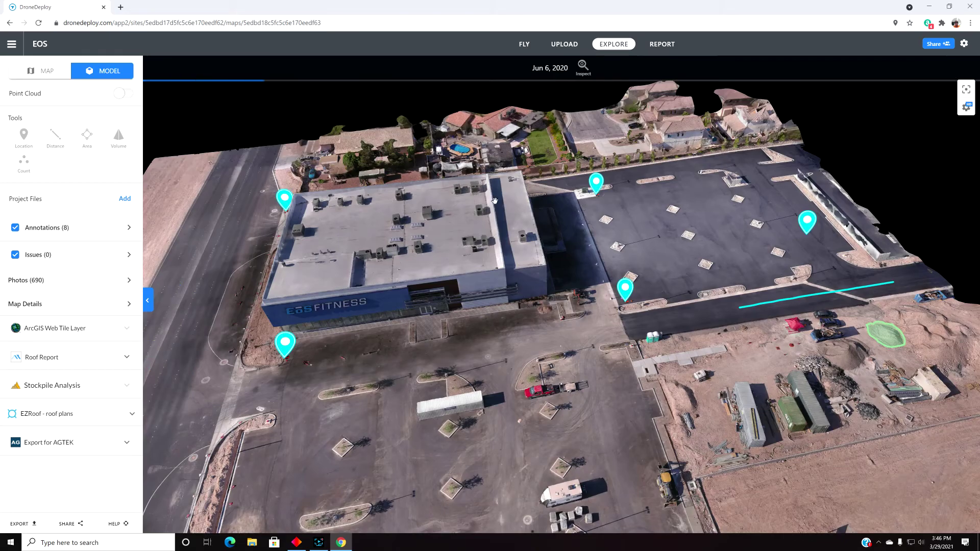
Show the camera positions around the 3D model and open an inspection photo taken above the building's roof.
{"action": "left_click", "coordinate": [583, 66]}
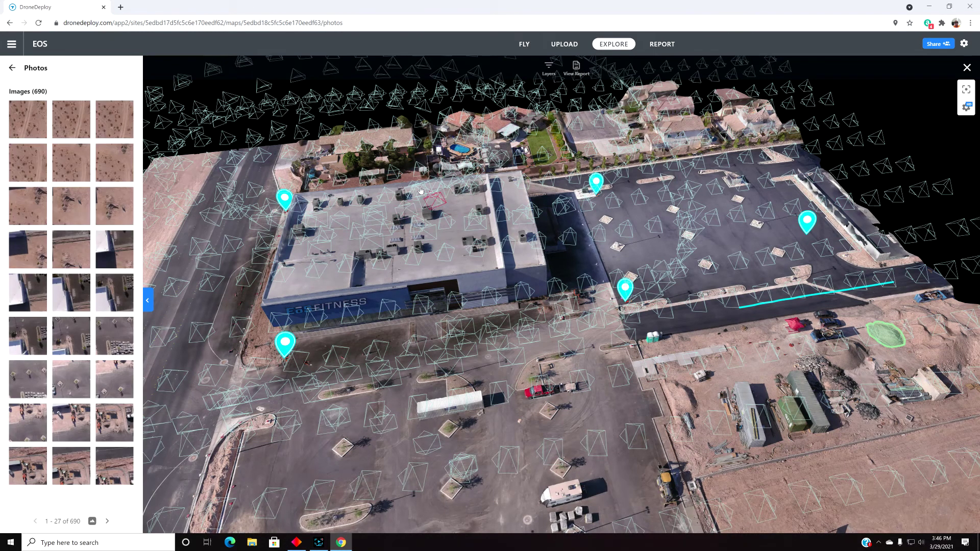
{"action": "scroll", "coordinate": [425, 191], "scroll_direction": "down", "scroll_amount": 2}
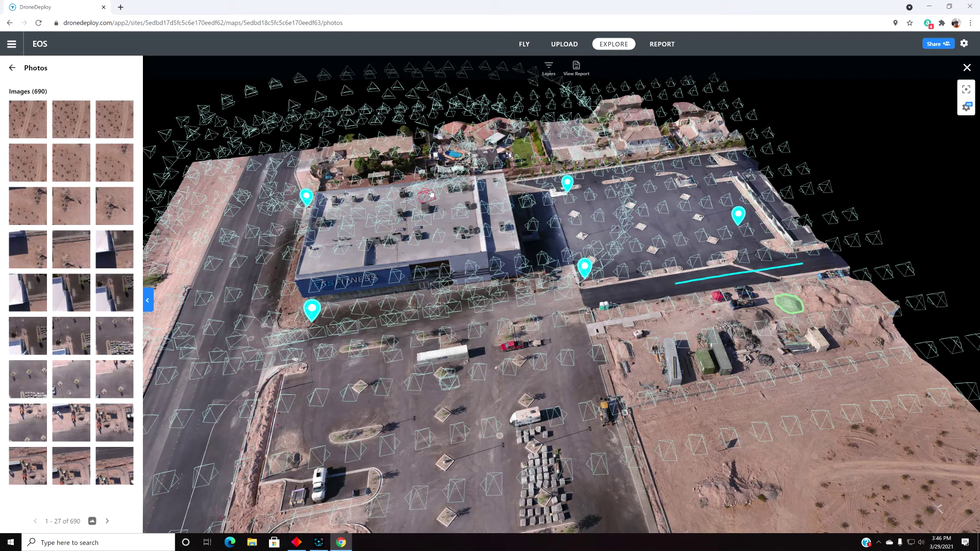
{"action": "scroll", "coordinate": [389, 178], "scroll_direction": "up", "scroll_amount": 3}
{"action": "scroll", "coordinate": [500, 191], "scroll_direction": "up", "scroll_amount": 4}
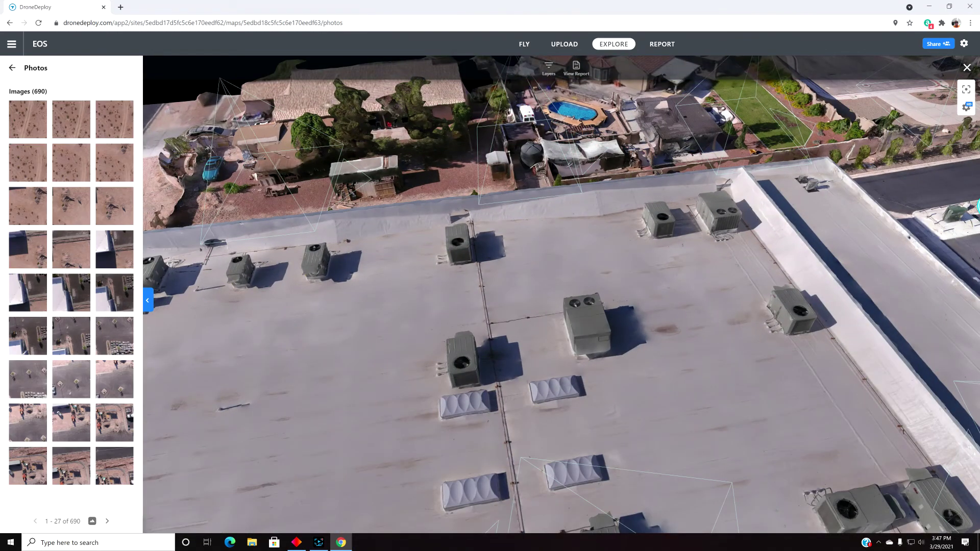
{"action": "left_click", "coordinate": [532, 95]}
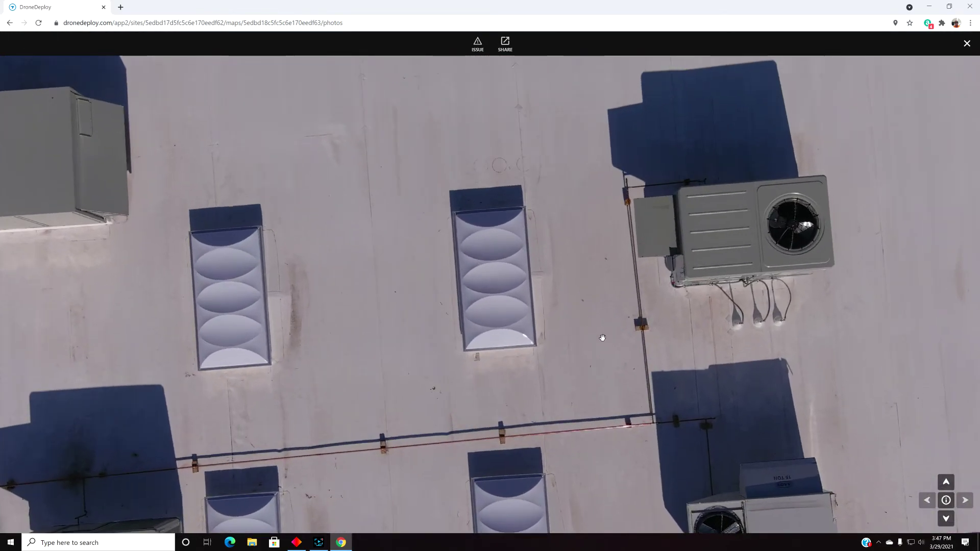
Examine the air-conditioning units, skylights and roof surface across the enlarged photo, and leave the photo inspection.
{"action": "left_click", "coordinate": [602, 337]}
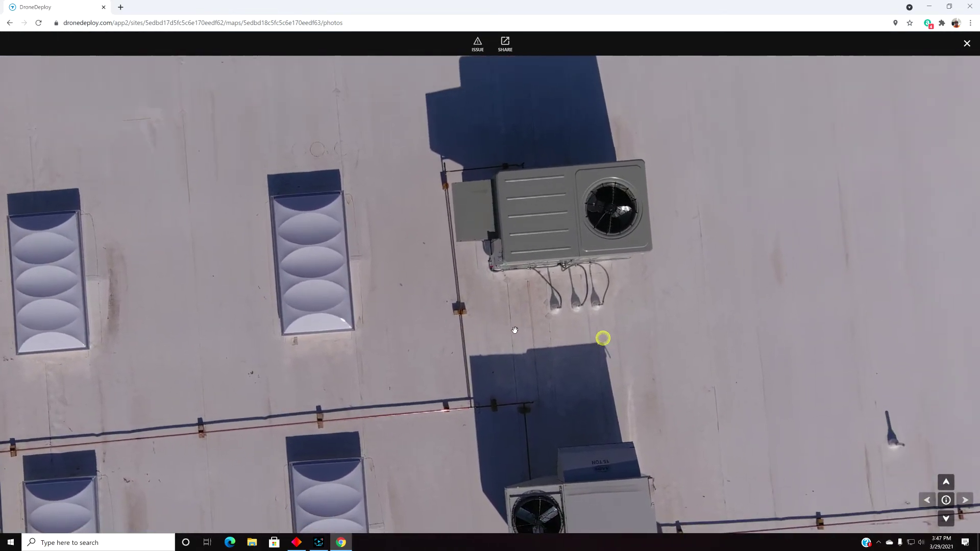
{"action": "left_click", "coordinate": [441, 215]}
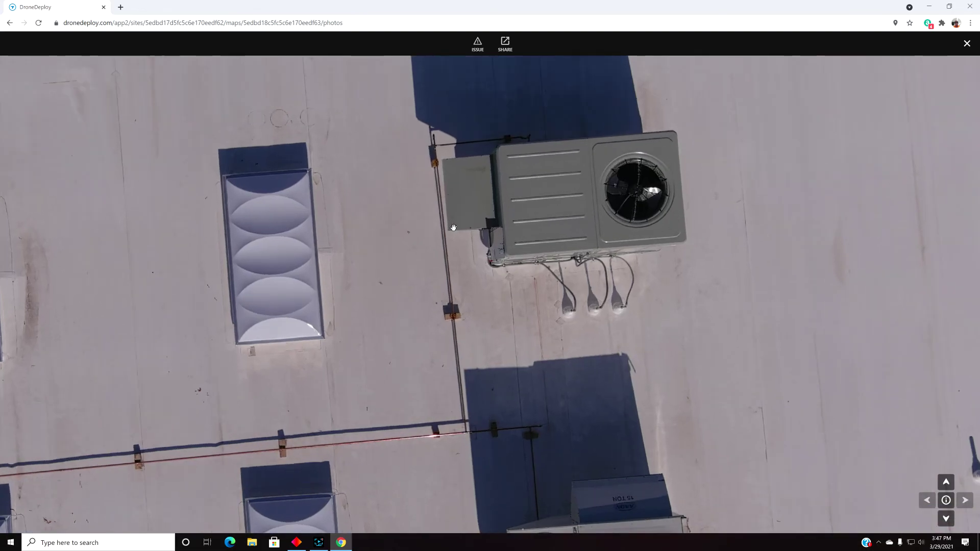
{"action": "left_click", "coordinate": [587, 298]}
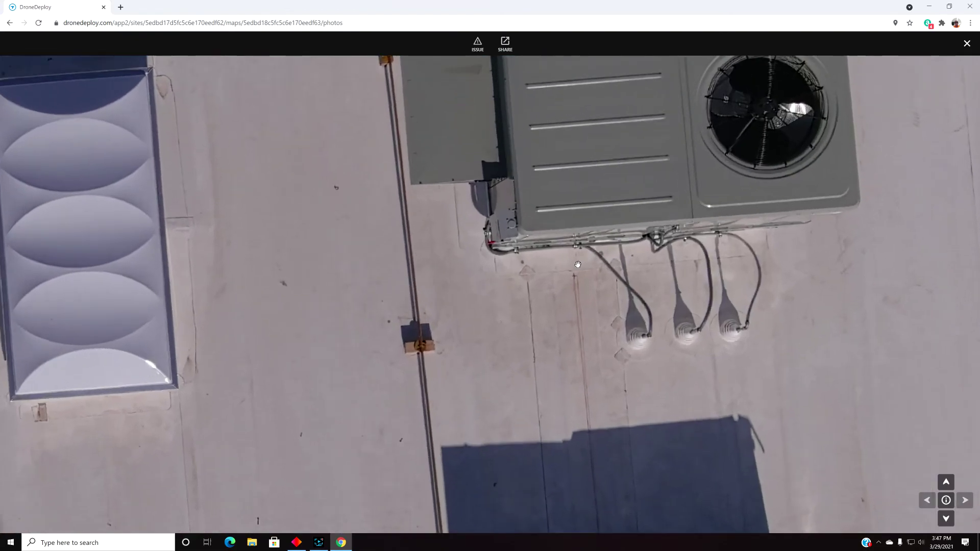
{"action": "left_click", "coordinate": [580, 263]}
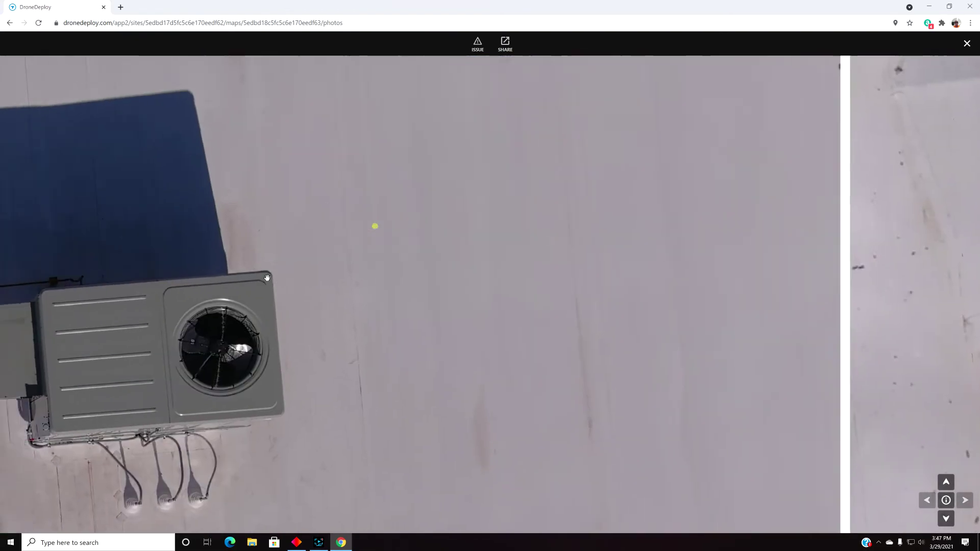
{"action": "left_click", "coordinate": [255, 281]}
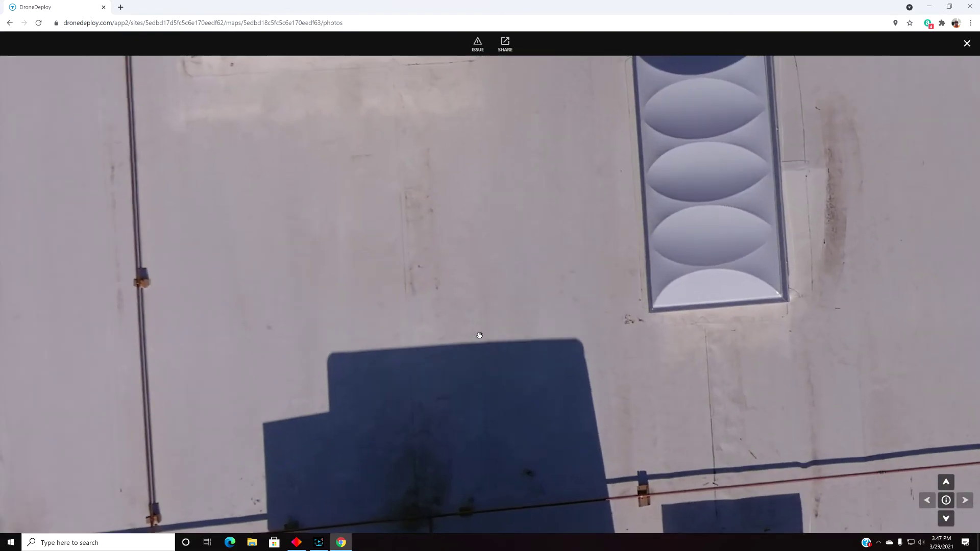
{"action": "left_click", "coordinate": [608, 307]}
{"action": "left_click", "coordinate": [458, 296]}
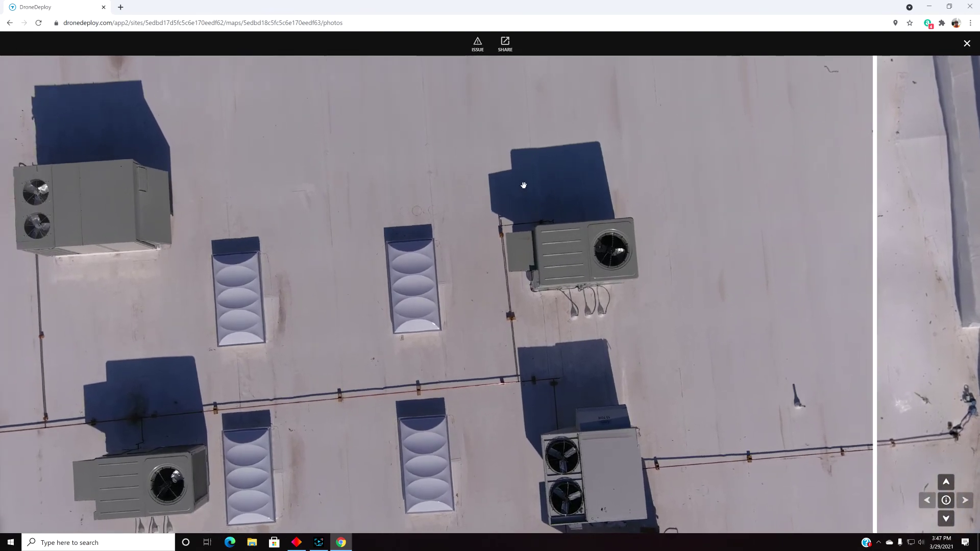
{"action": "left_click", "coordinate": [11, 23]}
{"action": "left_click", "coordinate": [967, 53]}
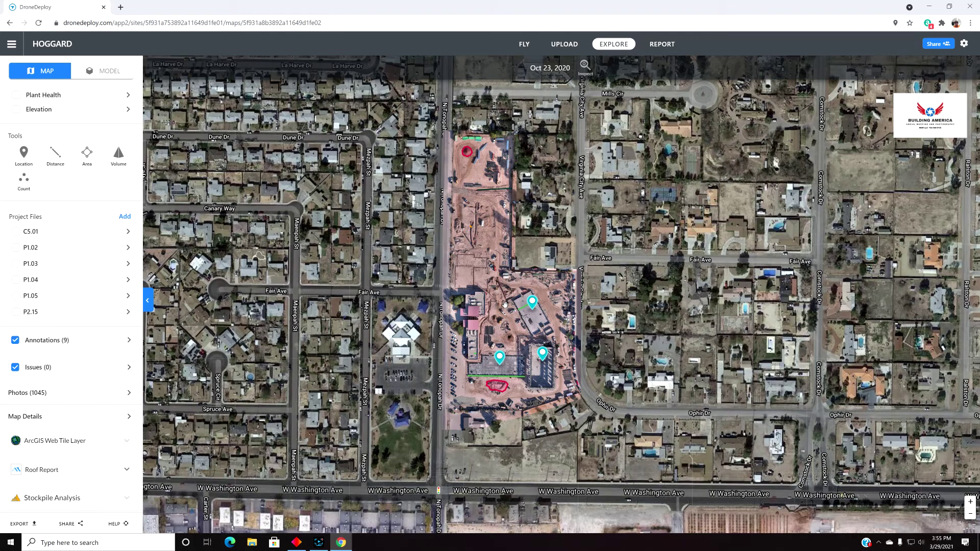
Check the volume details of the outlined stockpile beside the southern building slab, and close them.
{"action": "scroll", "coordinate": [505, 305], "scroll_direction": "up", "scroll_amount": 5}
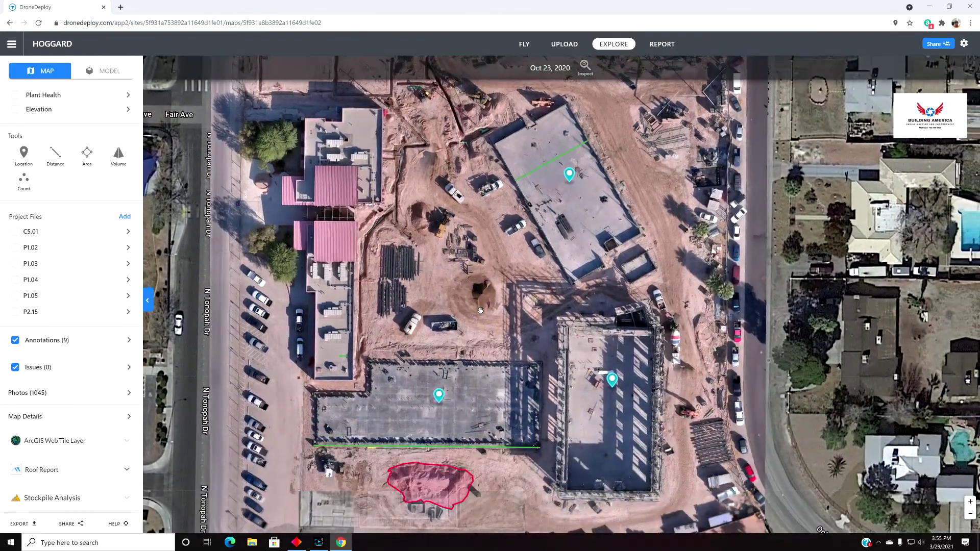
{"action": "left_click_drag", "start_coordinate": [480, 310], "coordinate": [488, 244]}
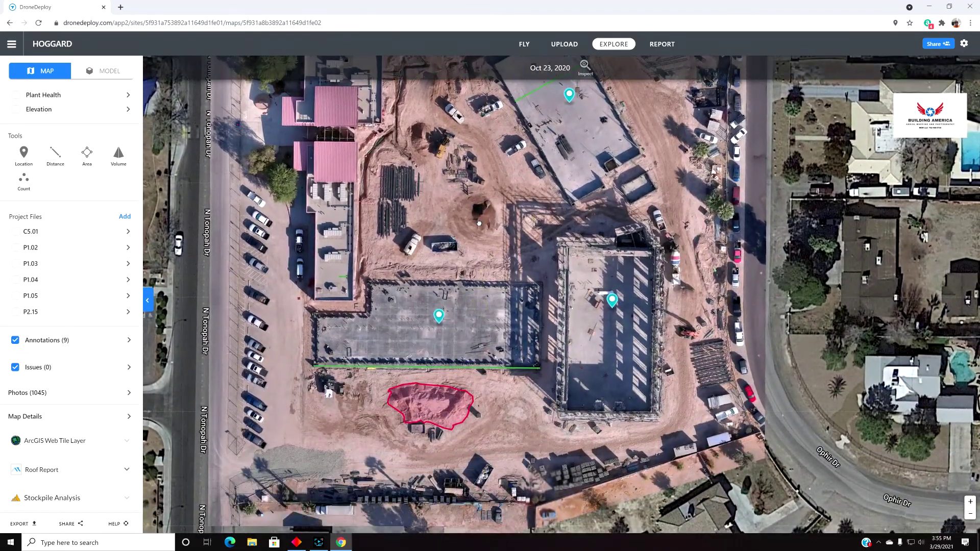
{"action": "left_click_drag", "start_coordinate": [480, 210], "coordinate": [491, 113]}
{"action": "scroll", "coordinate": [457, 325], "scroll_direction": "up", "scroll_amount": 5}
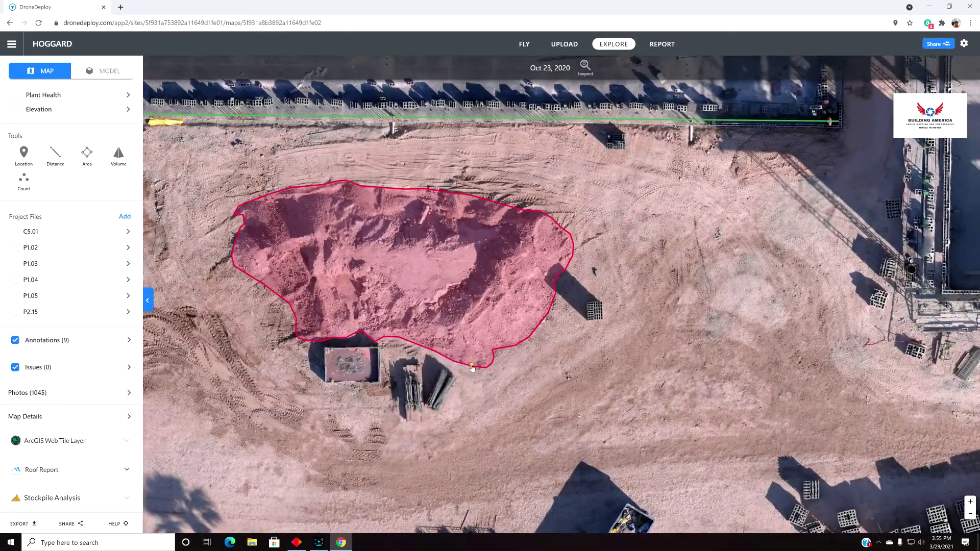
{"action": "left_click", "coordinate": [276, 211]}
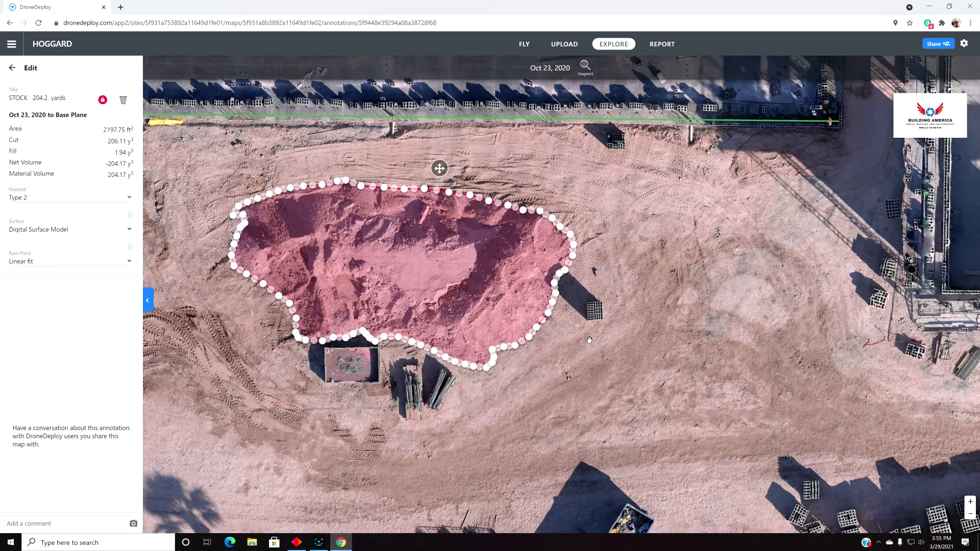
{"action": "left_click", "coordinate": [10, 70]}
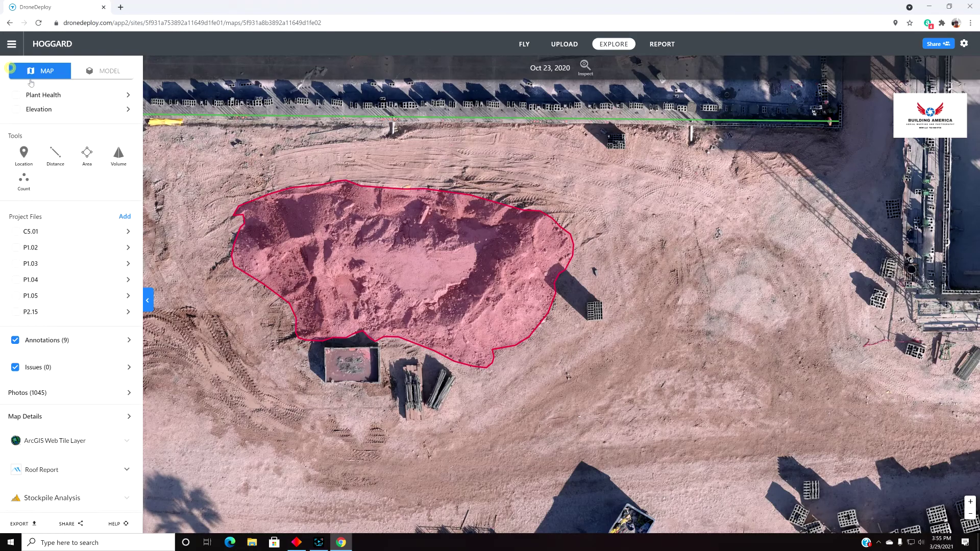
Inspect the elevation marker on the southeastern building slab, survey the surrounding site, and close the marker's details.
{"action": "scroll", "coordinate": [388, 223], "scroll_direction": "down", "scroll_amount": 5}
{"action": "scroll", "coordinate": [406, 223], "scroll_direction": "down", "scroll_amount": 2}
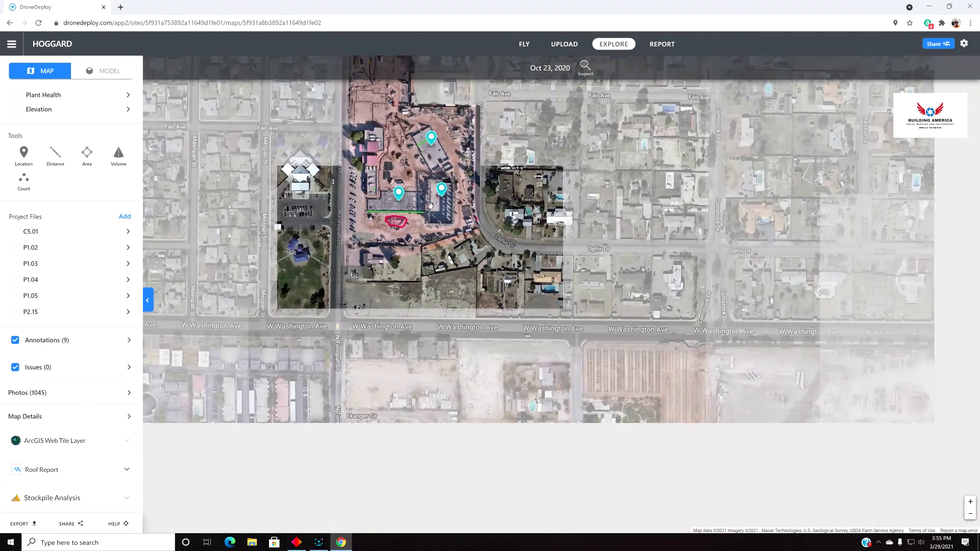
{"action": "scroll", "coordinate": [454, 244], "scroll_direction": "up", "scroll_amount": 5}
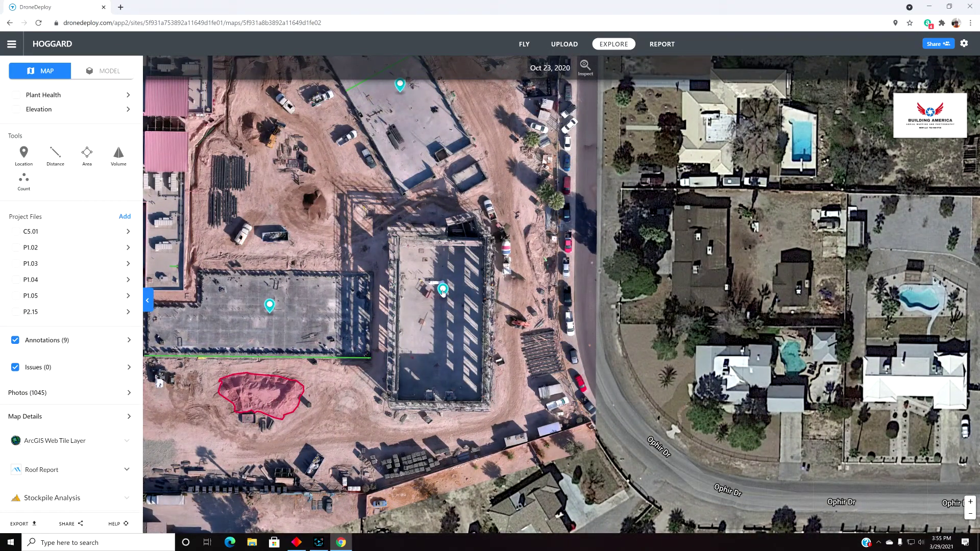
{"action": "left_click", "coordinate": [443, 291]}
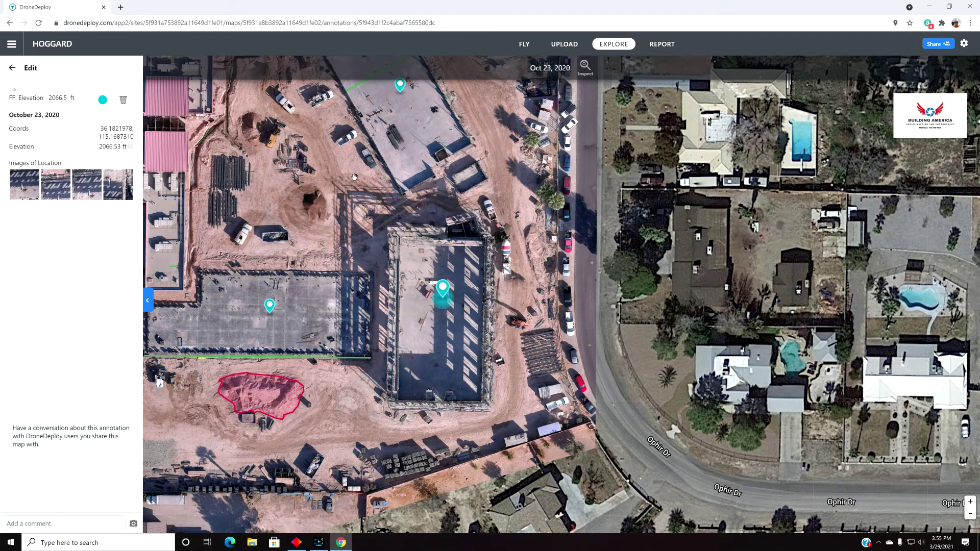
{"action": "scroll", "coordinate": [394, 265], "scroll_direction": "down", "scroll_amount": 5}
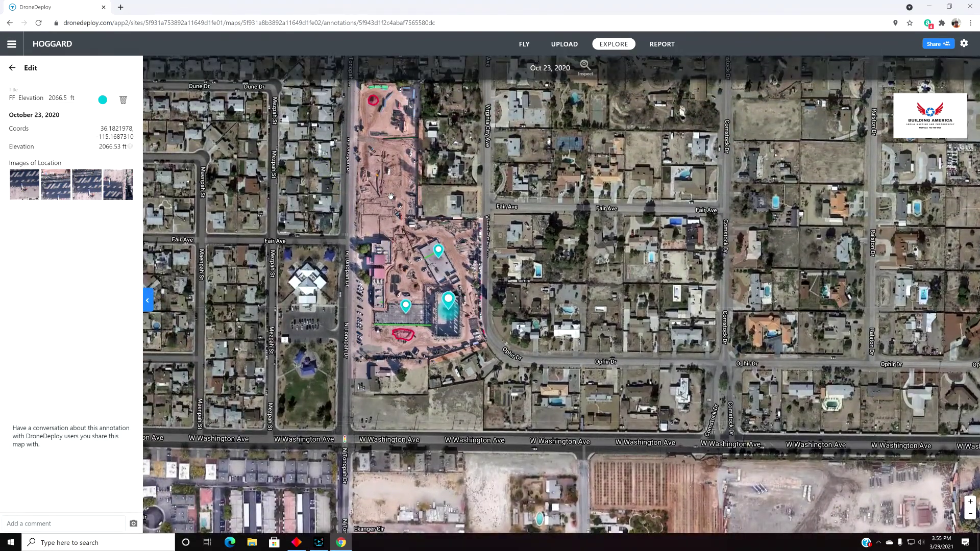
{"action": "scroll", "coordinate": [394, 265], "scroll_direction": "up", "scroll_amount": 5}
{"action": "left_click_drag", "start_coordinate": [383, 141], "coordinate": [380, 183]}
{"action": "left_click_drag", "start_coordinate": [366, 294], "coordinate": [229, 154]}
{"action": "left_click", "coordinate": [12, 69]}
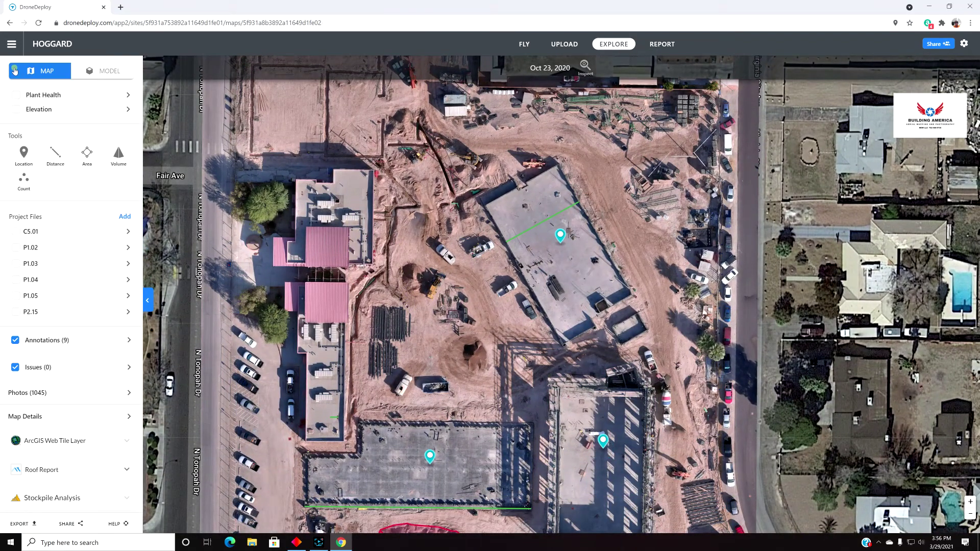
Overlay the C5.01 project file on the map and compare it with the site from the northern drain line to the southern boundary.
{"action": "left_click_drag", "start_coordinate": [415, 312], "coordinate": [394, 241]}
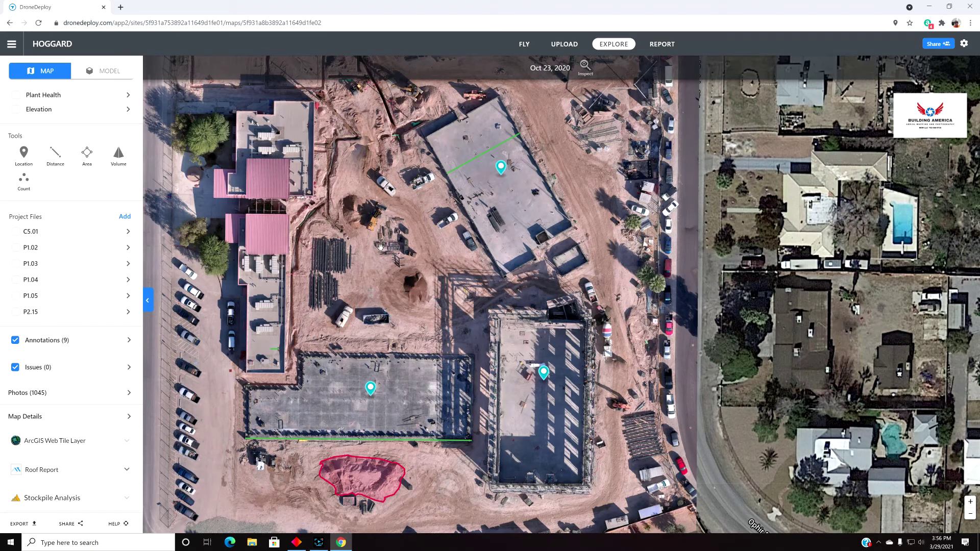
{"action": "left_click", "coordinate": [16, 233]}
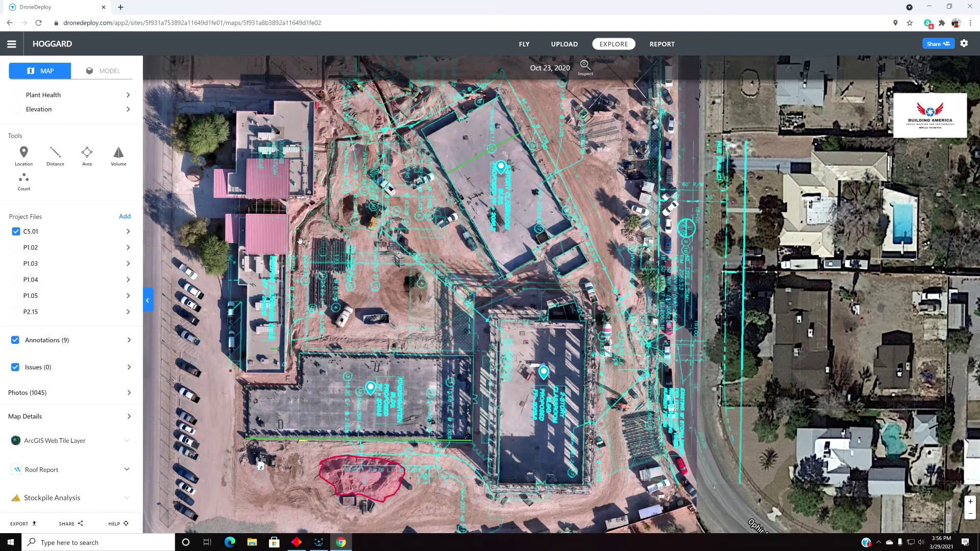
{"action": "left_click_drag", "start_coordinate": [420, 246], "coordinate": [466, 303]}
{"action": "left_click_drag", "start_coordinate": [347, 92], "coordinate": [385, 242]}
{"action": "left_click_drag", "start_coordinate": [378, 176], "coordinate": [398, 274]}
{"action": "left_click_drag", "start_coordinate": [409, 186], "coordinate": [422, 255]}
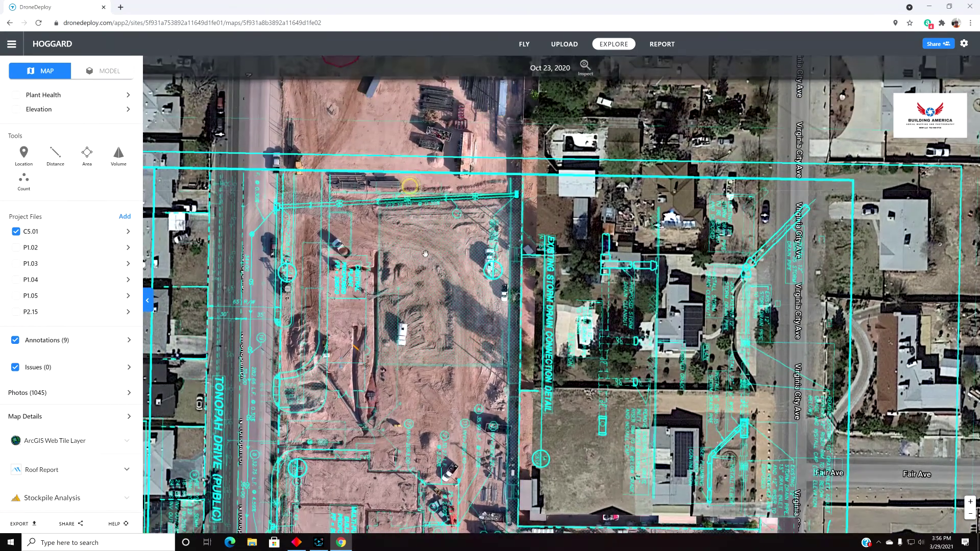
{"action": "left_click_drag", "start_coordinate": [420, 329], "coordinate": [439, 255]}
{"action": "left_click_drag", "start_coordinate": [444, 317], "coordinate": [447, 209]}
{"action": "left_click_drag", "start_coordinate": [411, 278], "coordinate": [407, 212]}
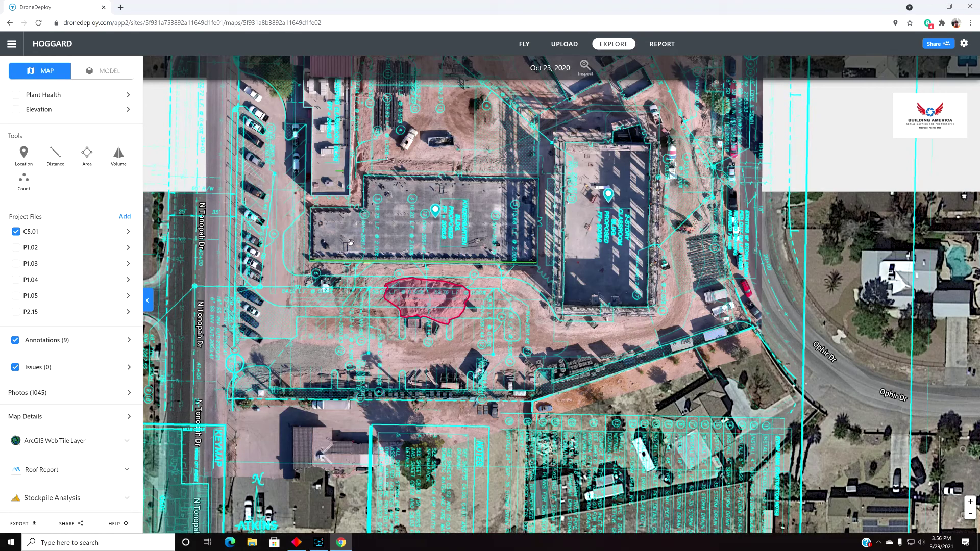
Examine the plan's 12-inch storm drain line up close against the trench at the northern edge of the overlay.
{"action": "left_click_drag", "start_coordinate": [461, 121], "coordinate": [449, 327]}
{"action": "left_click_drag", "start_coordinate": [419, 153], "coordinate": [410, 338]}
{"action": "left_click_drag", "start_coordinate": [407, 228], "coordinate": [407, 368]}
{"action": "left_click_drag", "start_coordinate": [410, 204], "coordinate": [424, 283]}
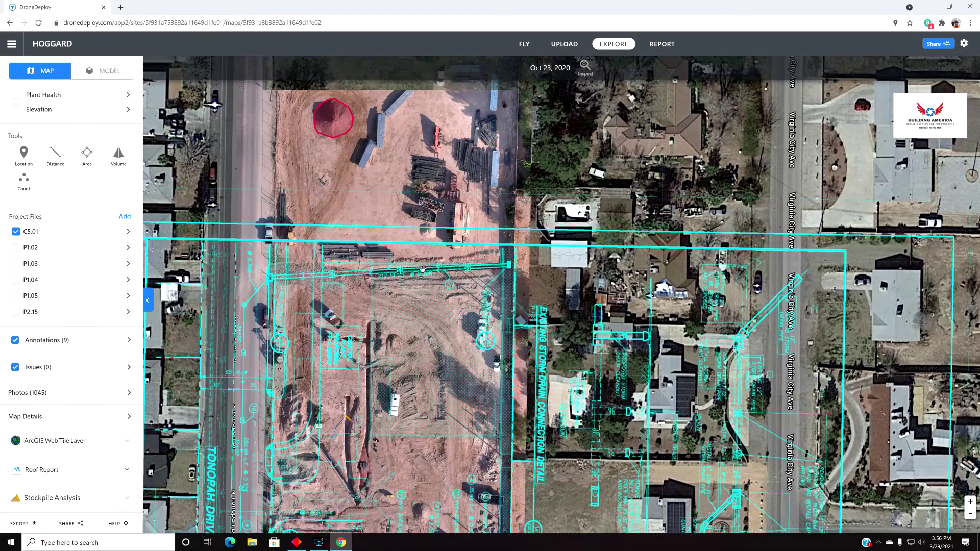
{"action": "scroll", "coordinate": [428, 268], "scroll_direction": "up", "scroll_amount": 5}
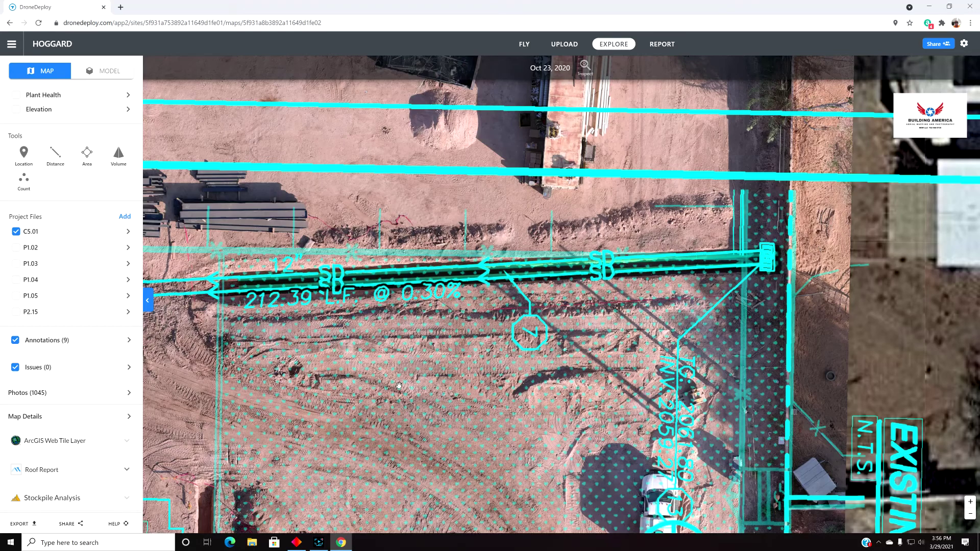
{"action": "left_click_drag", "start_coordinate": [399, 386], "coordinate": [404, 297]}
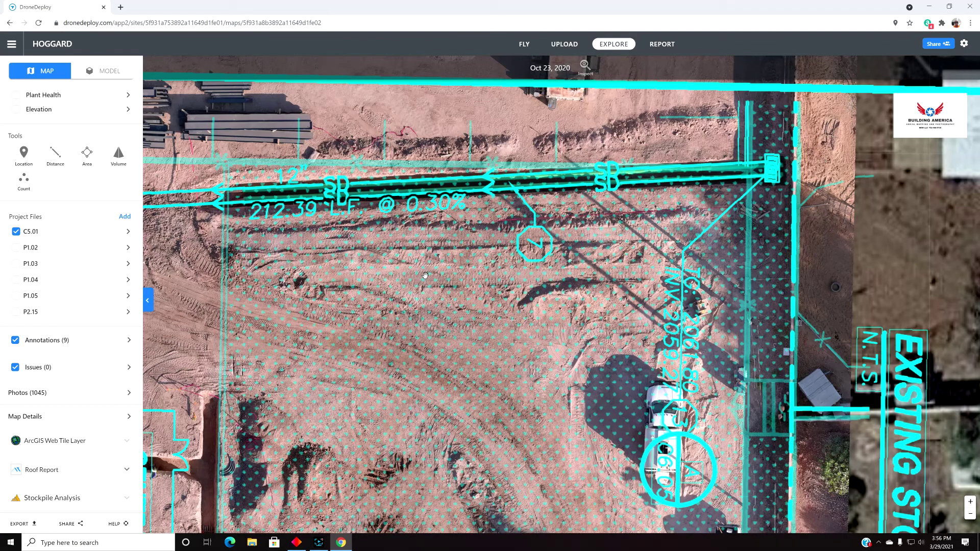
Compare the plan's finished floor elevation for the kindergarten building with the elevation marker on its slab.
{"action": "scroll", "coordinate": [426, 276], "scroll_direction": "down", "scroll_amount": 5}
{"action": "scroll", "coordinate": [444, 224], "scroll_direction": "up", "scroll_amount": 2}
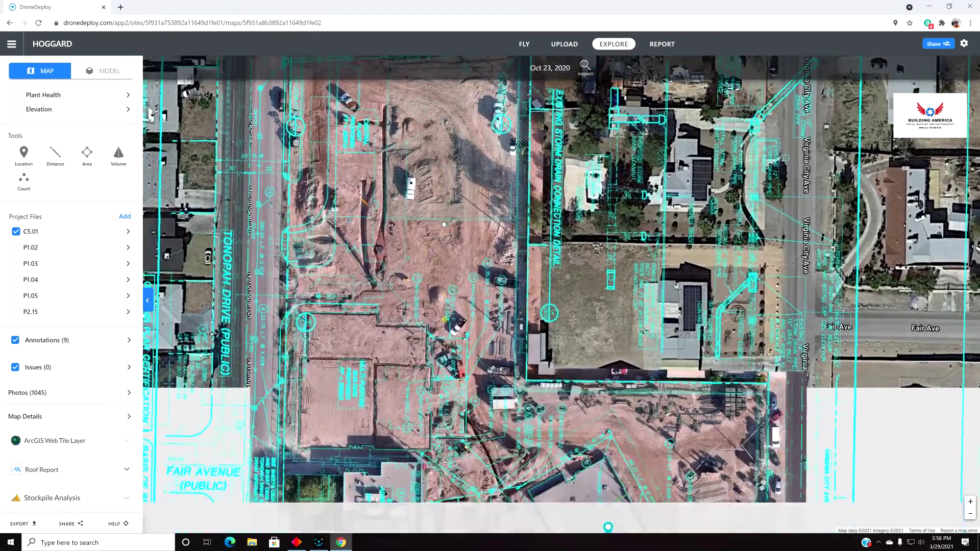
{"action": "left_click_drag", "start_coordinate": [444, 225], "coordinate": [444, 210]}
{"action": "left_click_drag", "start_coordinate": [451, 329], "coordinate": [445, 217]}
{"action": "mouse_move", "coordinate": [471, 315]}
{"action": "left_mouse_down"}
{"action": "mouse_move", "coordinate": [456, 225]}
{"action": "mouse_move", "coordinate": [452, 276]}
{"action": "left_mouse_up"}
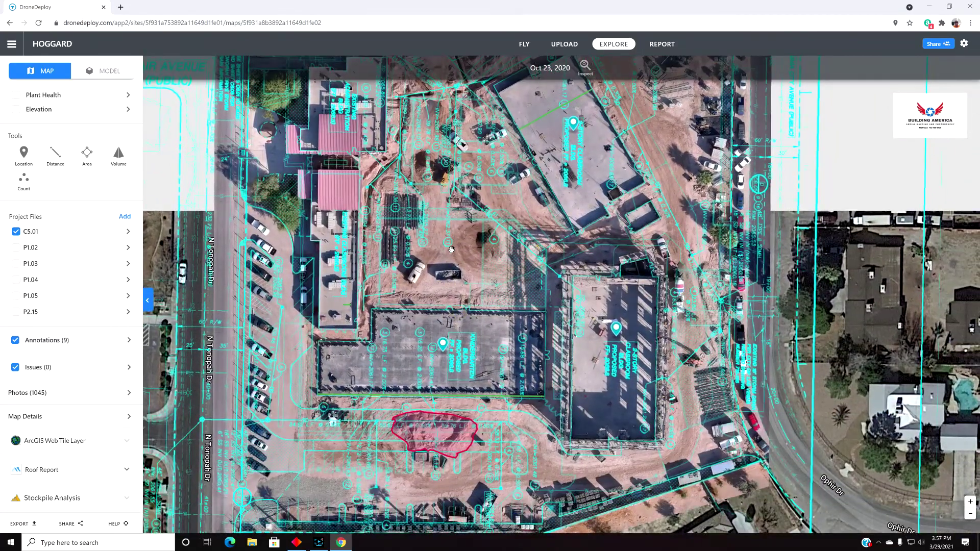
{"action": "scroll", "coordinate": [428, 317], "scroll_direction": "up", "scroll_amount": 6}
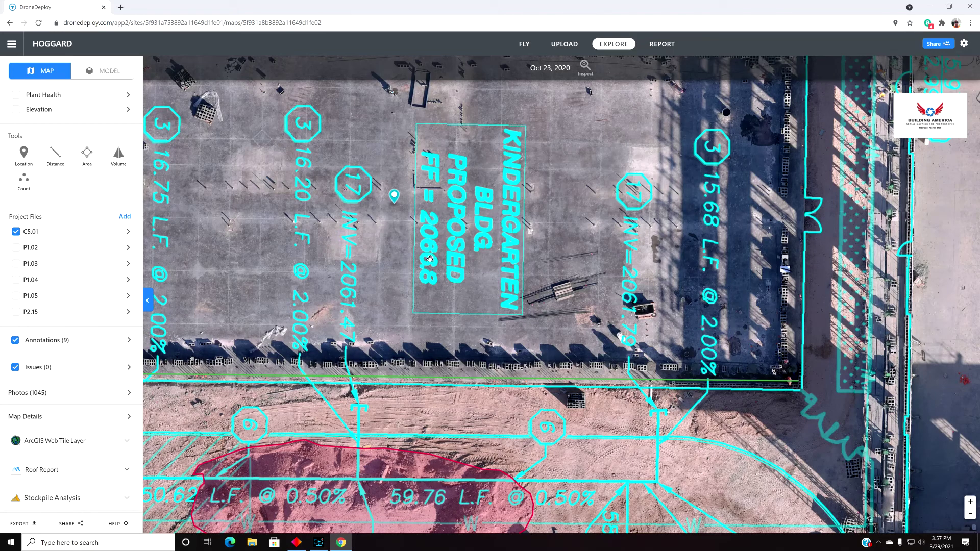
{"action": "left_click", "coordinate": [394, 197]}
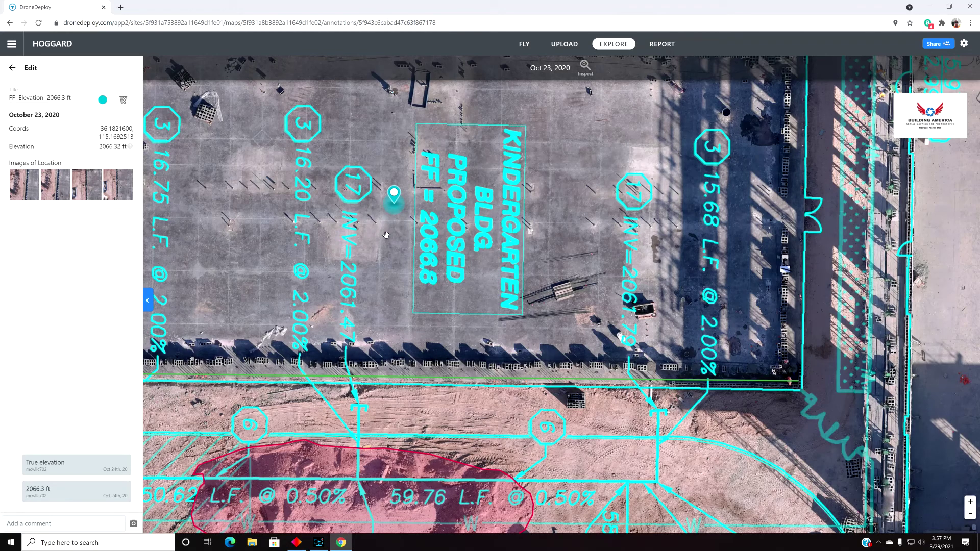
Survey the plan overlay around the central buildings and northern building pad, and close the marker's details.
{"action": "scroll", "coordinate": [386, 236], "scroll_direction": "down", "scroll_amount": 5}
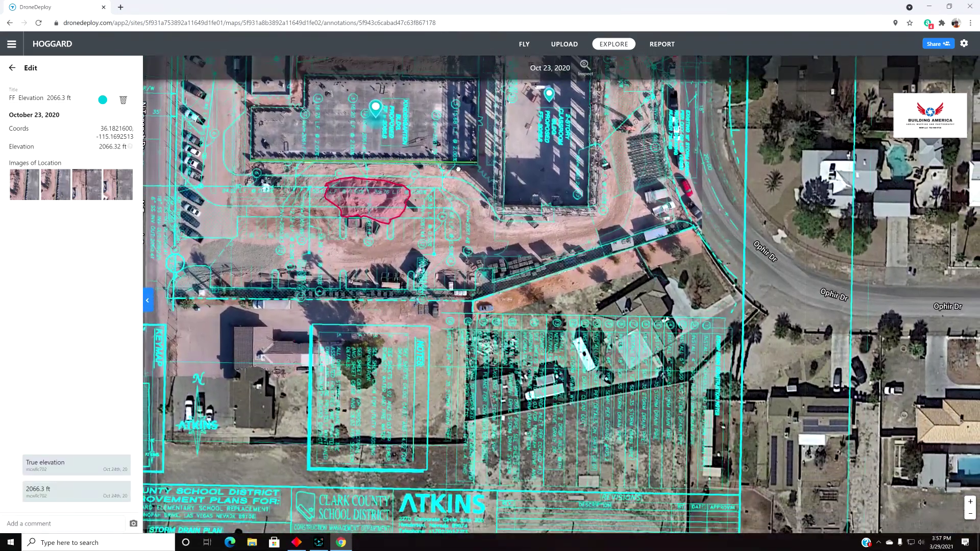
{"action": "left_click_drag", "start_coordinate": [458, 170], "coordinate": [500, 346]}
{"action": "left_click_drag", "start_coordinate": [444, 102], "coordinate": [449, 282]}
{"action": "left_click_drag", "start_coordinate": [405, 164], "coordinate": [407, 213]}
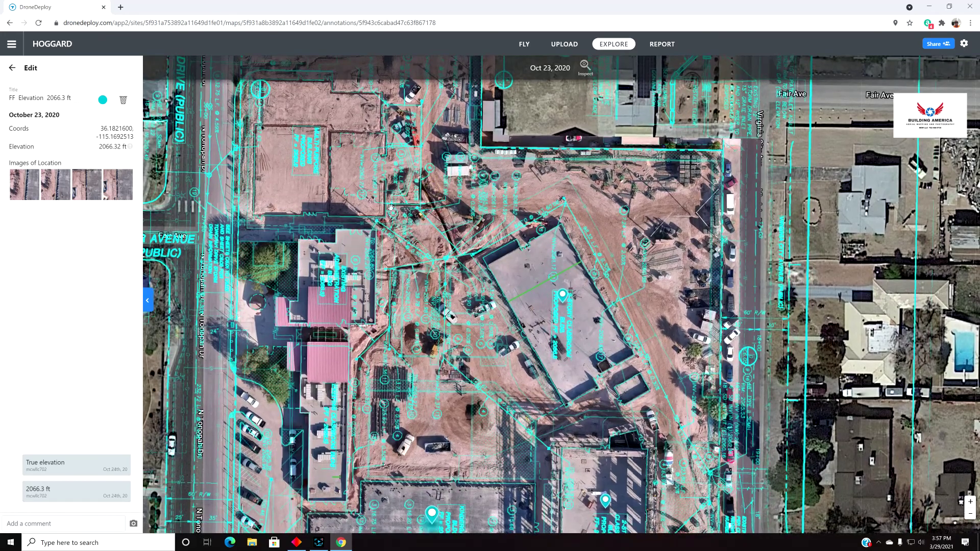
{"action": "left_click", "coordinate": [12, 70]}
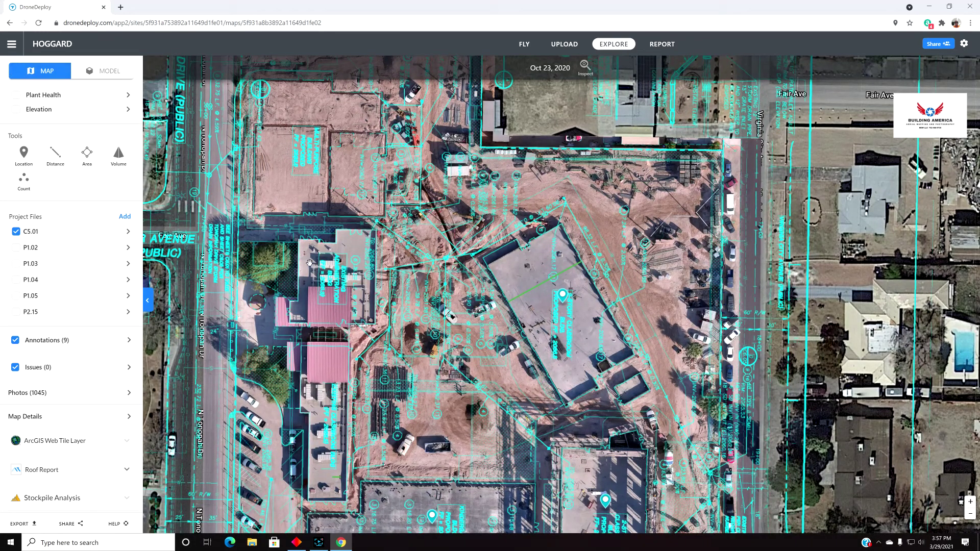
{"action": "left_click_drag", "start_coordinate": [487, 193], "coordinate": [441, 298]}
{"action": "left_click_drag", "start_coordinate": [327, 97], "coordinate": [344, 146]}
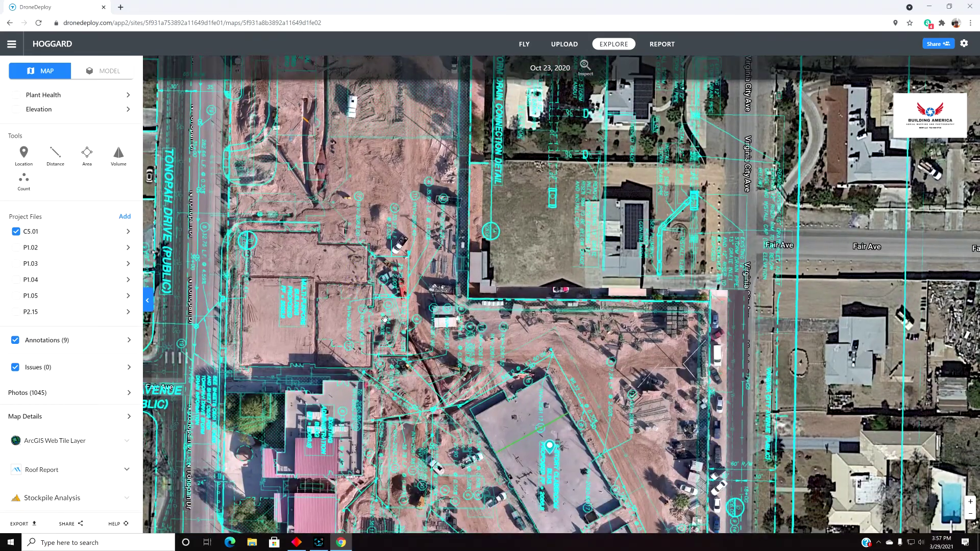
{"action": "left_click_drag", "start_coordinate": [385, 320], "coordinate": [397, 243]}
{"action": "left_click_drag", "start_coordinate": [327, 247], "coordinate": [337, 210]}
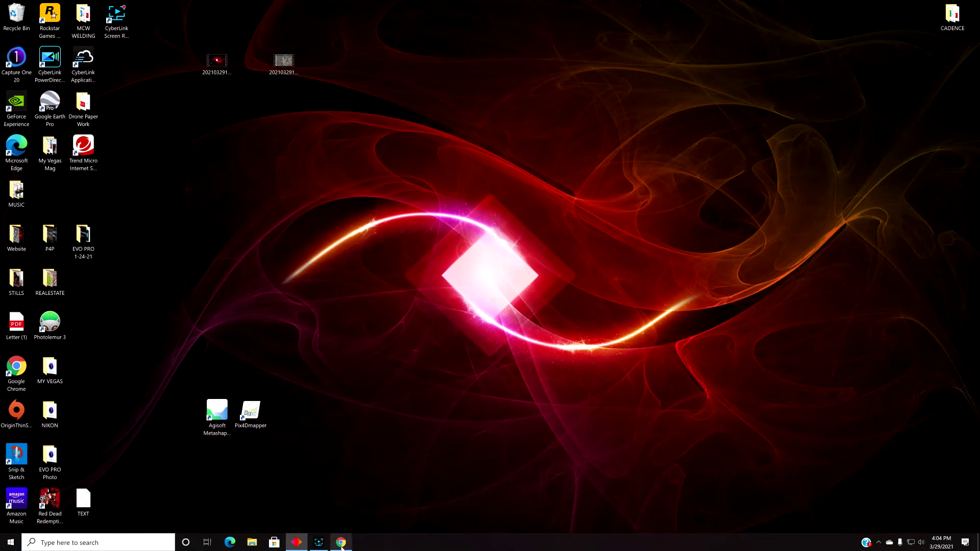
Switch to the browser with the HOUSE 3-27-21 map and examine the house, ground targets and red-and-black scale bar.
{"action": "left_click", "coordinate": [341, 542]}
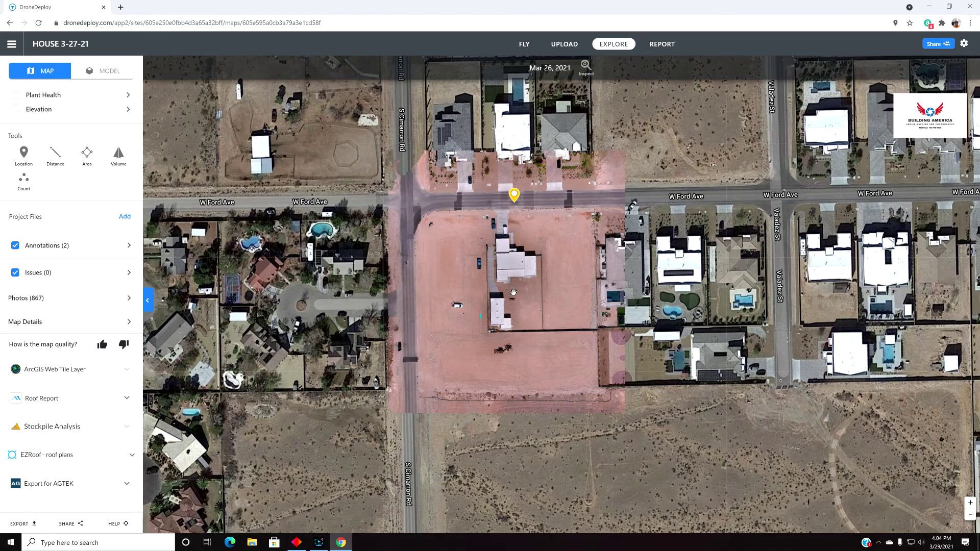
{"action": "scroll", "coordinate": [513, 293], "scroll_direction": "up", "scroll_amount": 5}
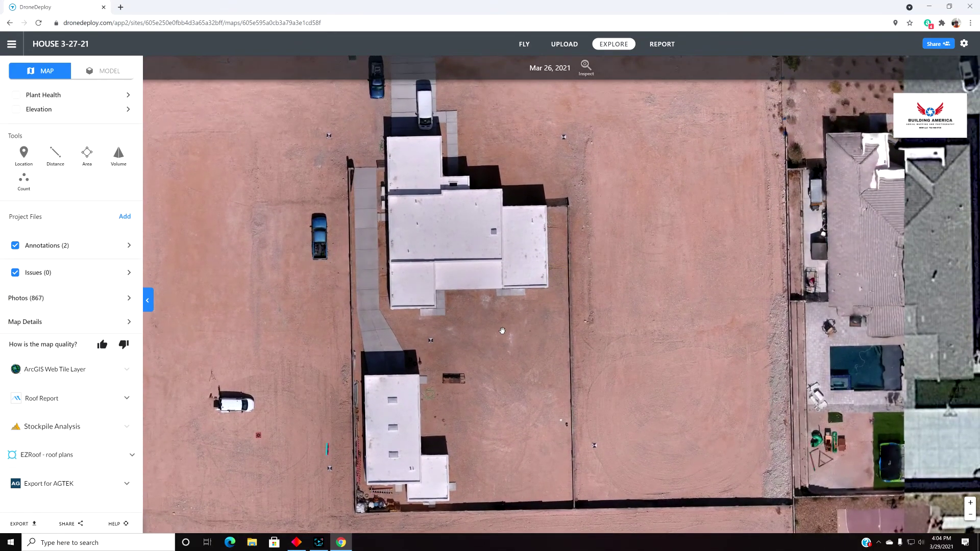
{"action": "left_click_drag", "start_coordinate": [466, 330], "coordinate": [539, 329]}
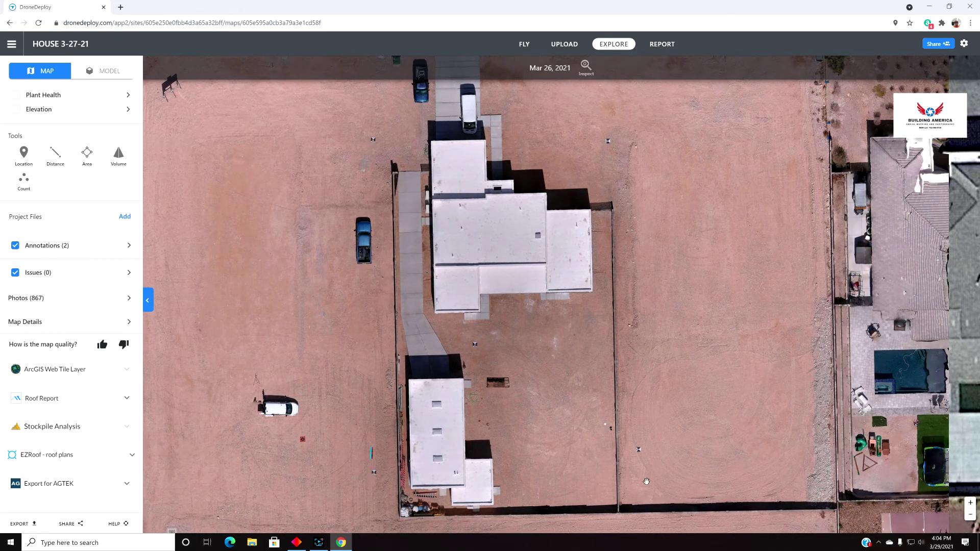
{"action": "left_click_drag", "start_coordinate": [348, 420], "coordinate": [375, 365]}
{"action": "scroll", "coordinate": [378, 368], "scroll_direction": "up", "scroll_amount": 5}
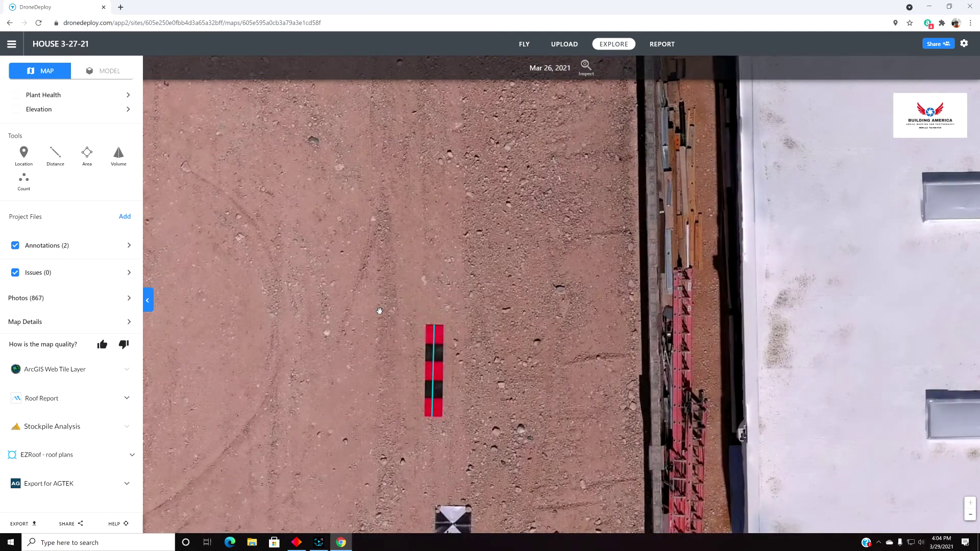
{"action": "scroll", "coordinate": [379, 311], "scroll_direction": "down", "scroll_amount": 5}
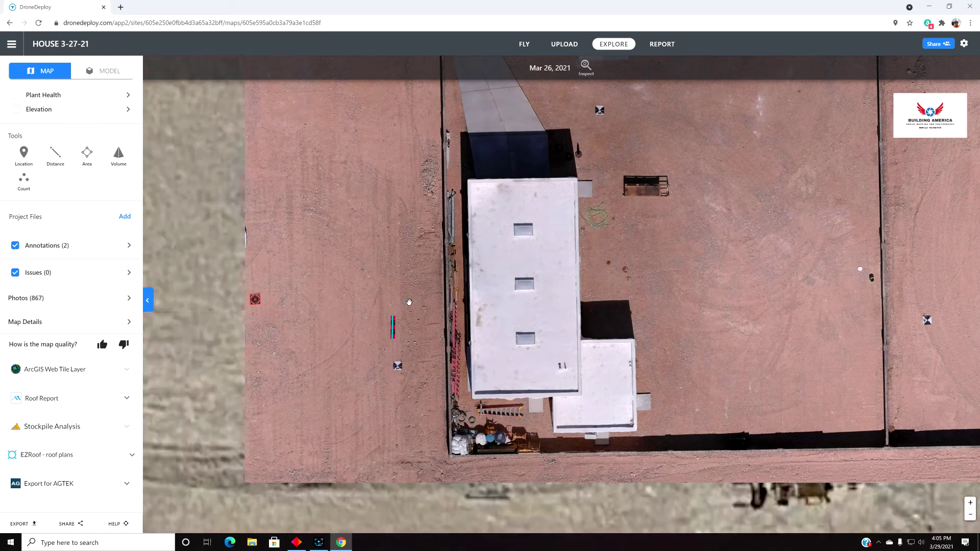
{"action": "scroll", "coordinate": [409, 303], "scroll_direction": "down", "scroll_amount": 5}
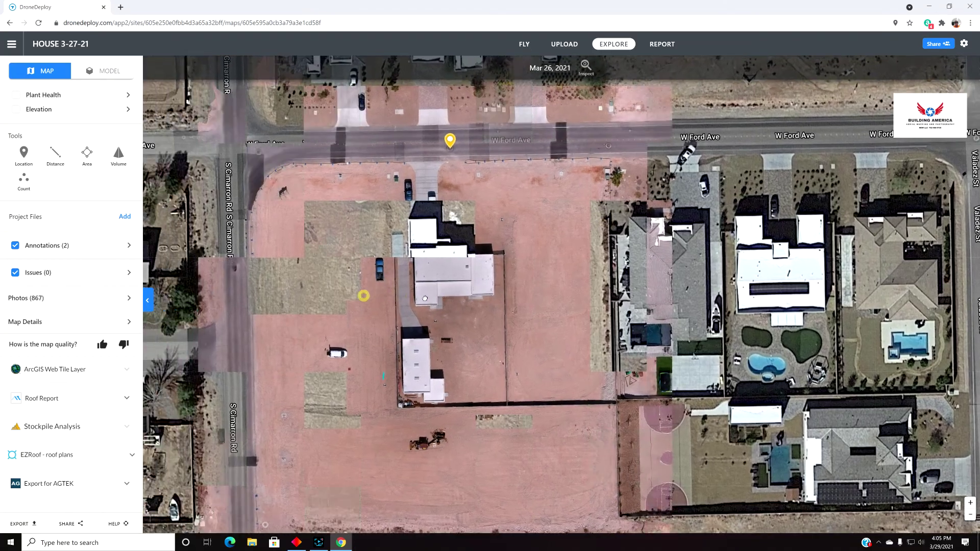
{"action": "left_click_drag", "start_coordinate": [468, 330], "coordinate": [455, 280]}
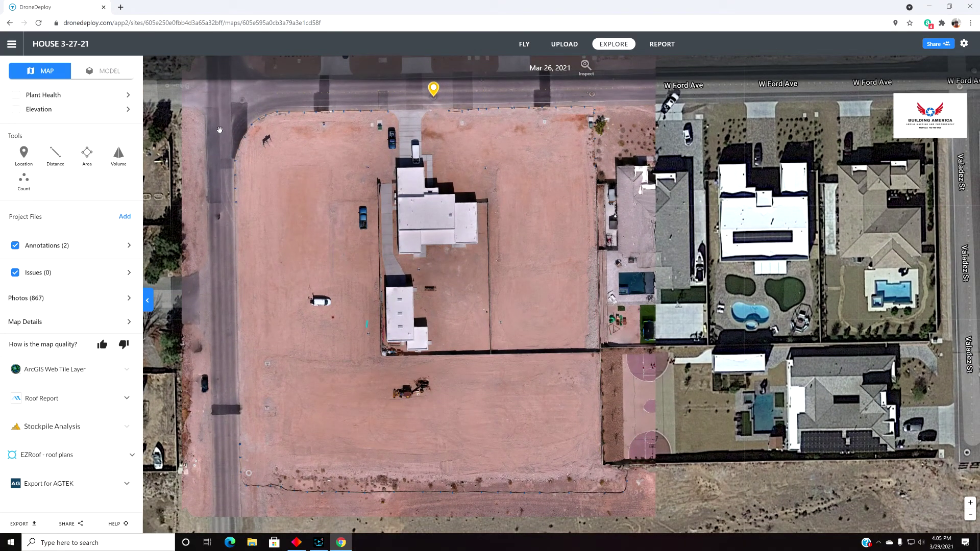
Switch the HOUSE 3-27-21 site to its 3D model and view the house from the street side.
{"action": "left_click", "coordinate": [110, 70]}
{"action": "left_click", "coordinate": [968, 107]}
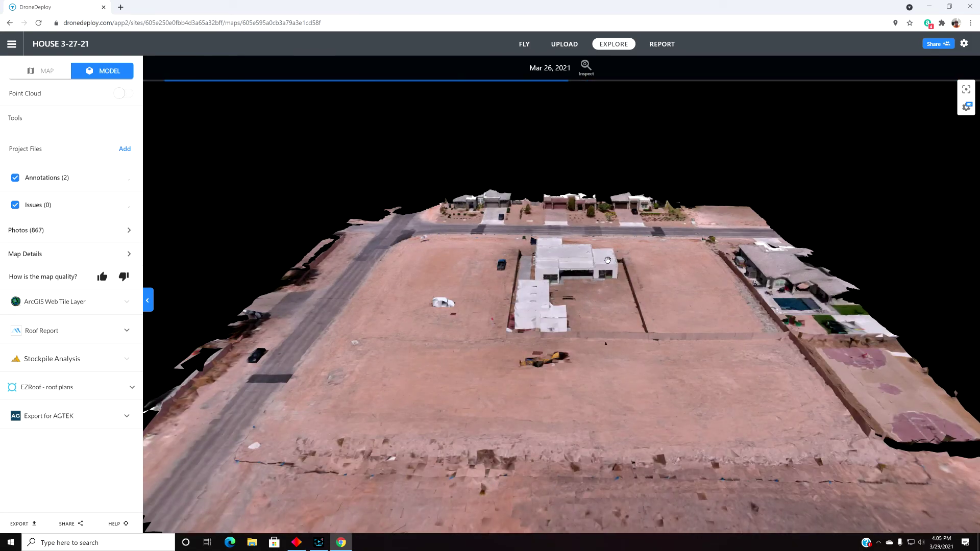
{"action": "scroll", "coordinate": [588, 285], "scroll_direction": "up", "scroll_amount": 3}
{"action": "left_click_drag", "start_coordinate": [508, 265], "coordinate": [496, 316]}
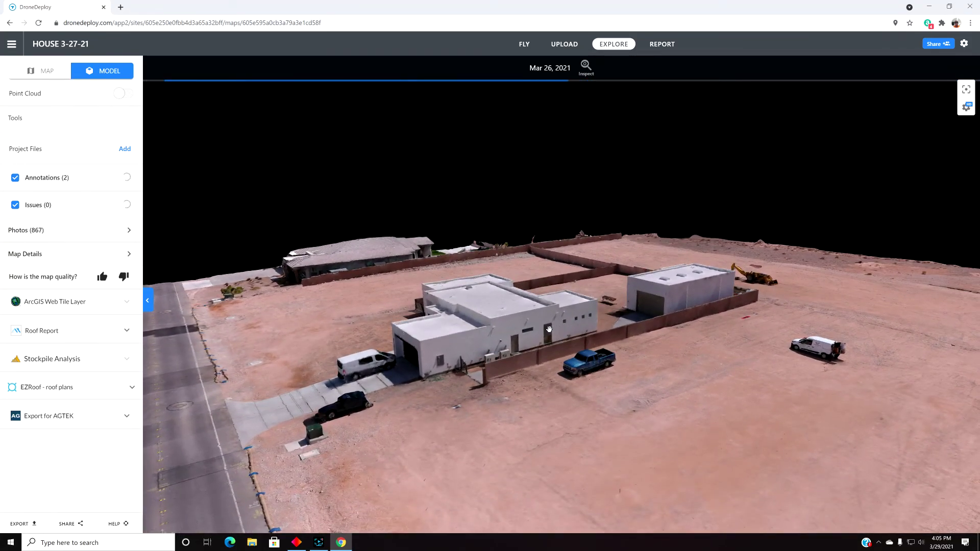
Examine the house's side wall, doors, outdoor units and roofs, and the detached garage in the 3D model from several angles.
{"action": "scroll", "coordinate": [548, 331], "scroll_direction": "up", "scroll_amount": 2}
{"action": "scroll", "coordinate": [572, 325], "scroll_direction": "down", "scroll_amount": 2}
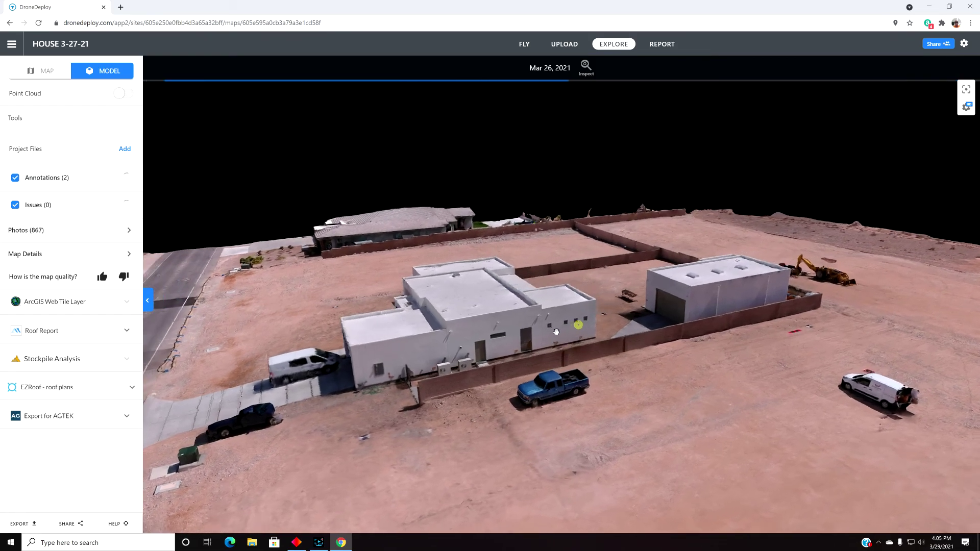
{"action": "scroll", "coordinate": [546, 331], "scroll_direction": "up", "scroll_amount": 5}
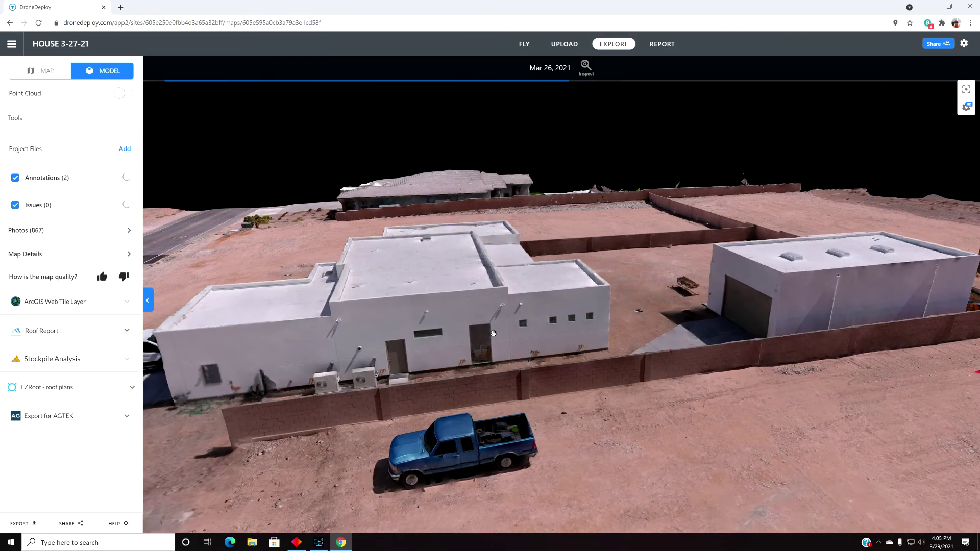
{"action": "left_click_drag", "start_coordinate": [359, 349], "coordinate": [445, 415]}
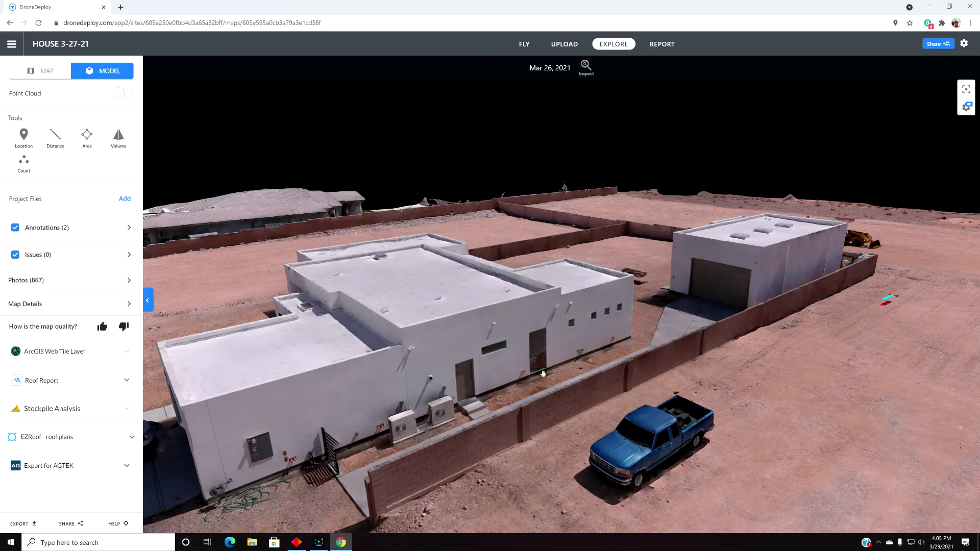
{"action": "scroll", "coordinate": [543, 374], "scroll_direction": "up", "scroll_amount": 5}
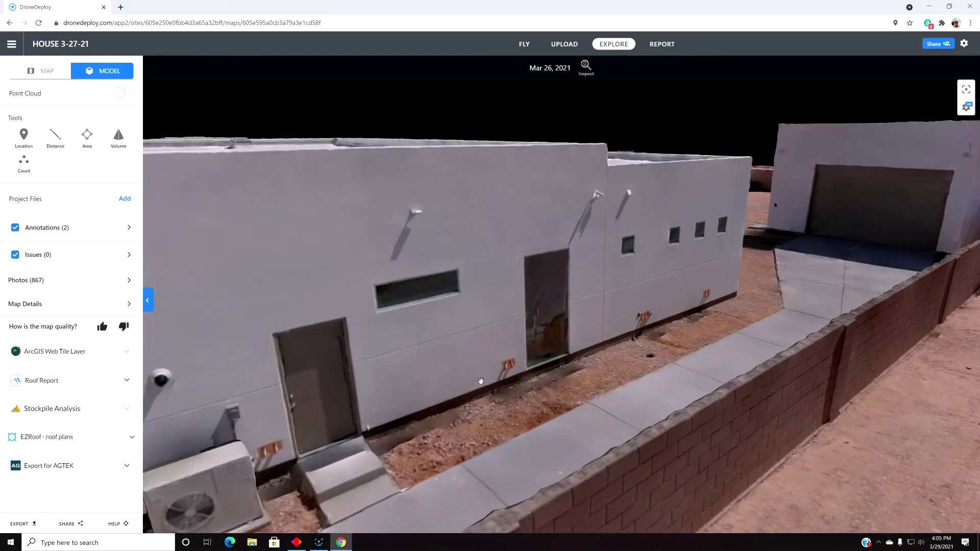
{"action": "scroll", "coordinate": [297, 407], "scroll_direction": "down", "scroll_amount": 5}
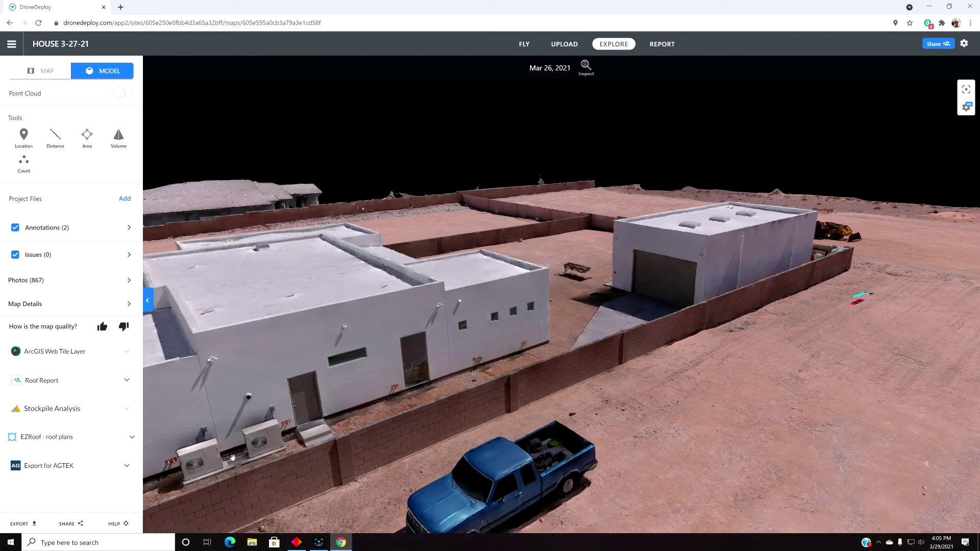
{"action": "scroll", "coordinate": [281, 439], "scroll_direction": "down", "scroll_amount": 2}
{"action": "mouse_move", "coordinate": [321, 376]}
{"action": "left_mouse_down"}
{"action": "mouse_move", "coordinate": [304, 376]}
{"action": "mouse_move", "coordinate": [384, 369]}
{"action": "mouse_move", "coordinate": [339, 390]}
{"action": "mouse_move", "coordinate": [317, 372]}
{"action": "mouse_move", "coordinate": [320, 382]}
{"action": "left_mouse_up"}
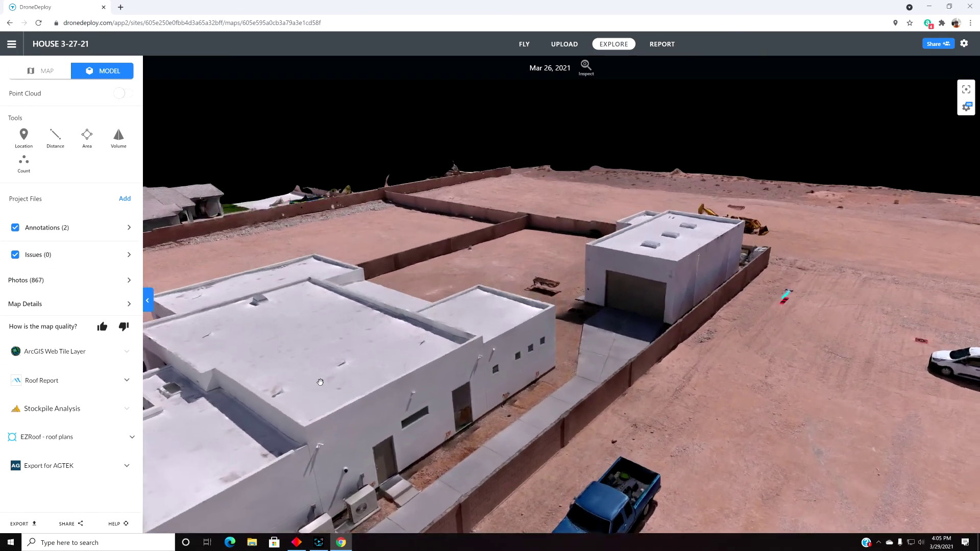
{"action": "scroll", "coordinate": [327, 383], "scroll_direction": "down", "scroll_amount": 3}
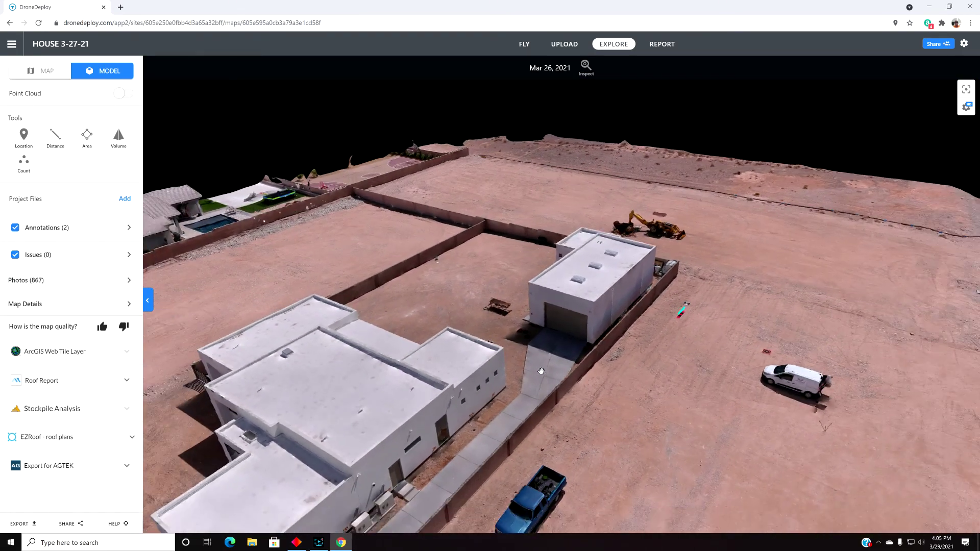
{"action": "left_click_drag", "start_coordinate": [531, 369], "coordinate": [531, 346]}
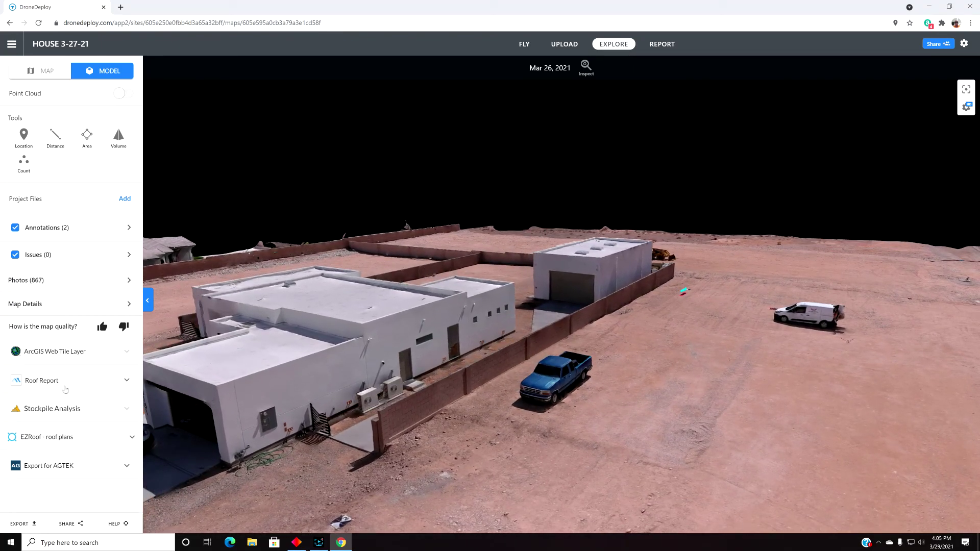
Open the map's export settings, choose the Orthomosaic layer and review its available file types.
{"action": "left_click", "coordinate": [19, 524]}
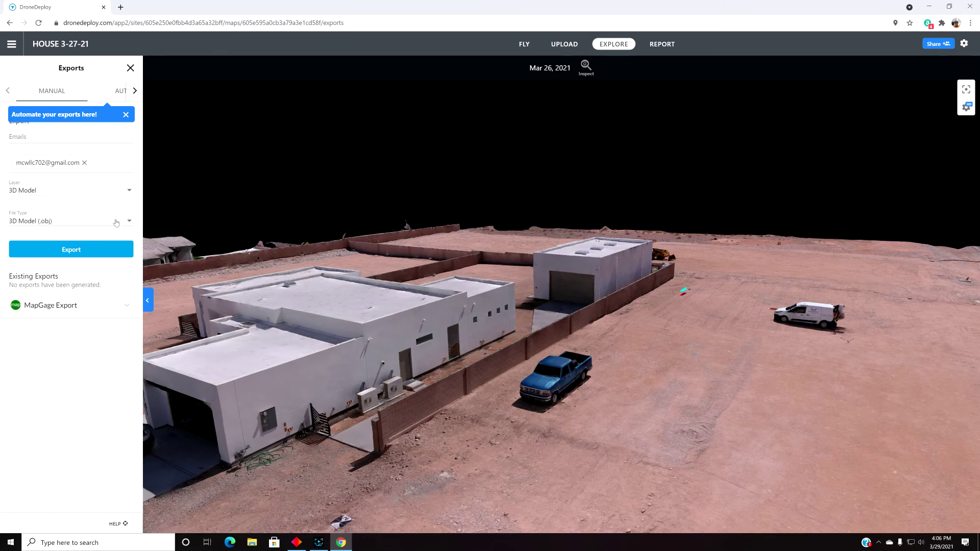
{"action": "left_click", "coordinate": [129, 191]}
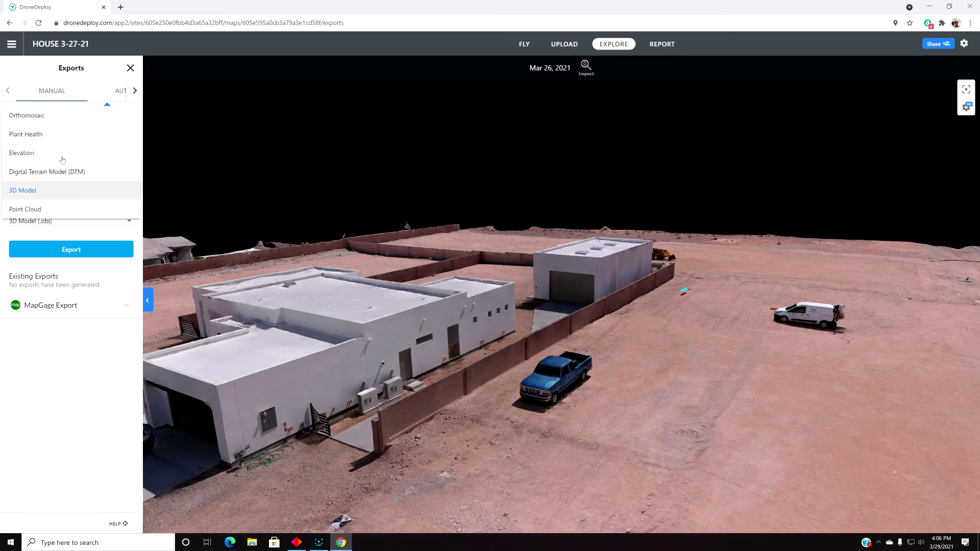
{"action": "left_click", "coordinate": [57, 118]}
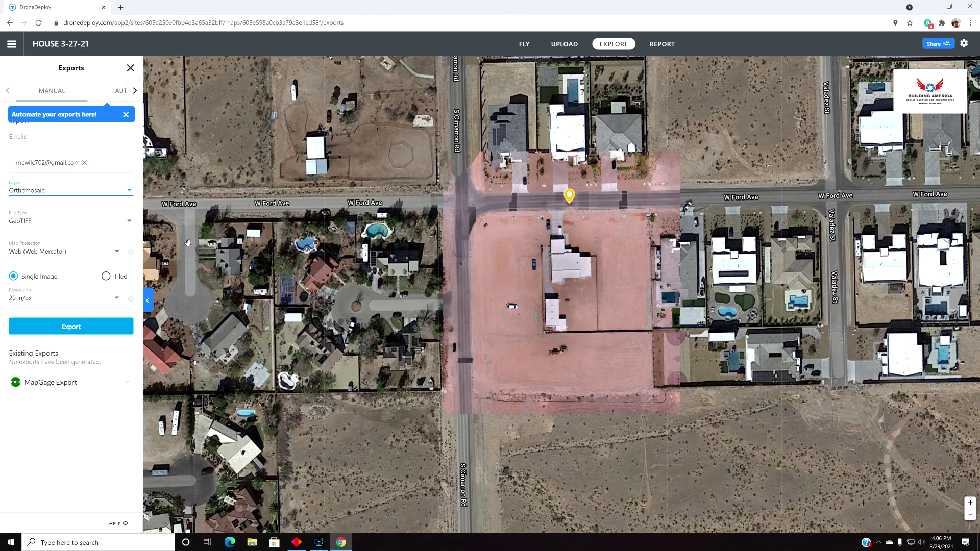
{"action": "left_click", "coordinate": [129, 223]}
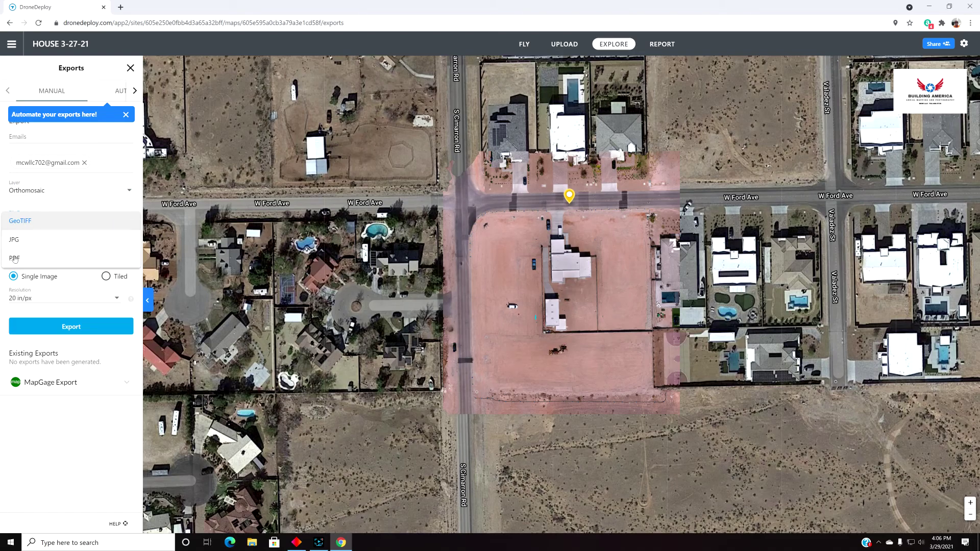
Set the export layer to Digital Terrain Model (DTM) and inspect the terrain colours around the house.
{"action": "left_click", "coordinate": [131, 192]}
{"action": "left_click", "coordinate": [132, 192]}
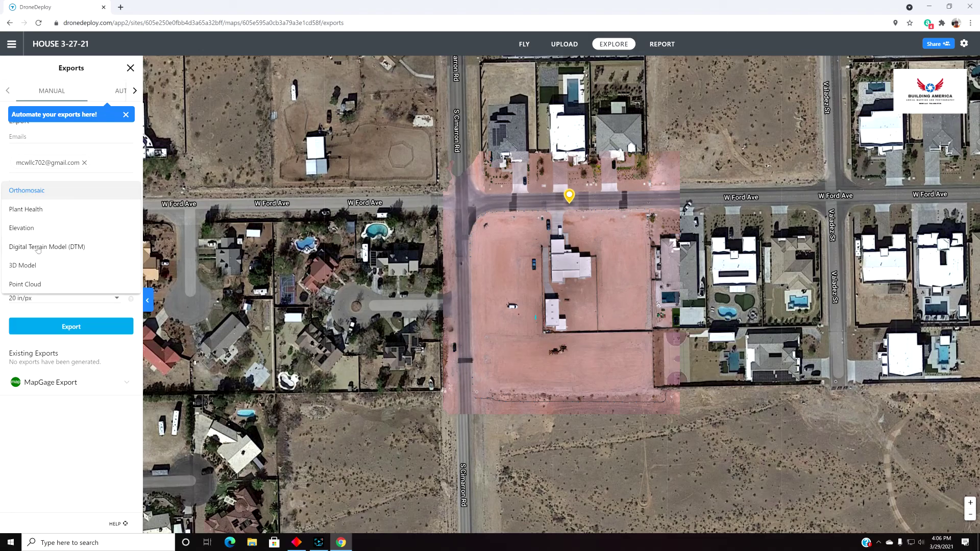
{"action": "left_click", "coordinate": [64, 248]}
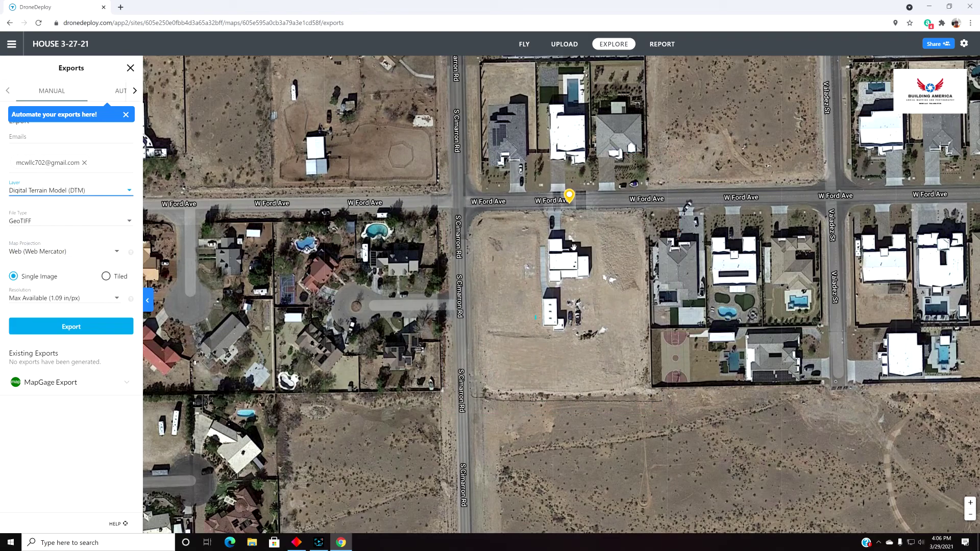
{"action": "scroll", "coordinate": [574, 282], "scroll_direction": "up", "scroll_amount": 3}
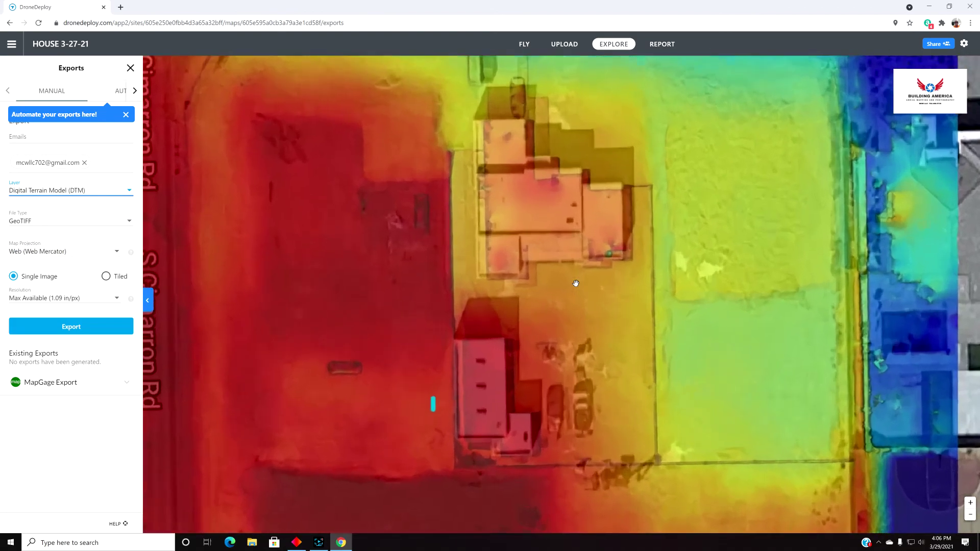
{"action": "scroll", "coordinate": [573, 280], "scroll_direction": "down", "scroll_amount": 3}
{"action": "left_click_drag", "start_coordinate": [574, 281], "coordinate": [537, 288]}
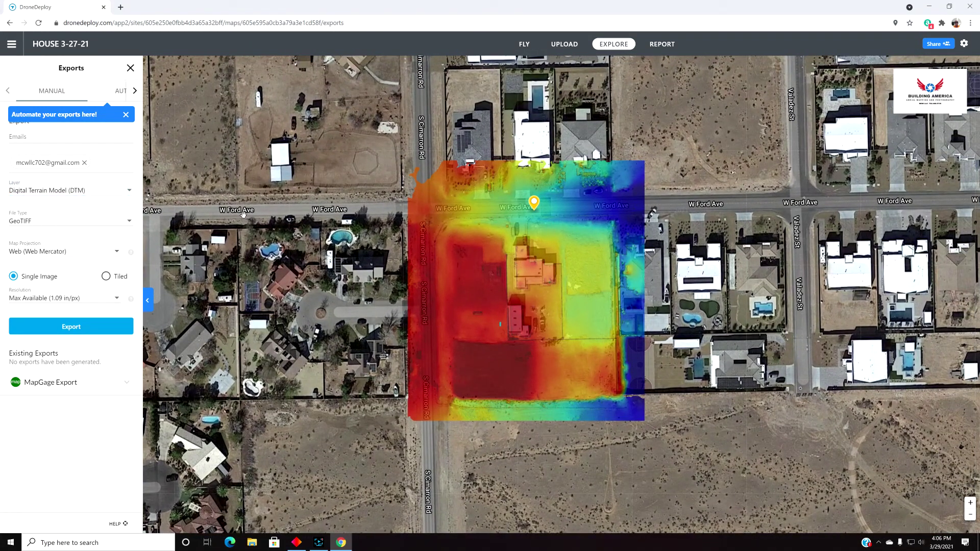
Set the export's map projection to NAD83(2011) / Nevada East (ftUS) and review the resolution options.
{"action": "left_click", "coordinate": [118, 253]}
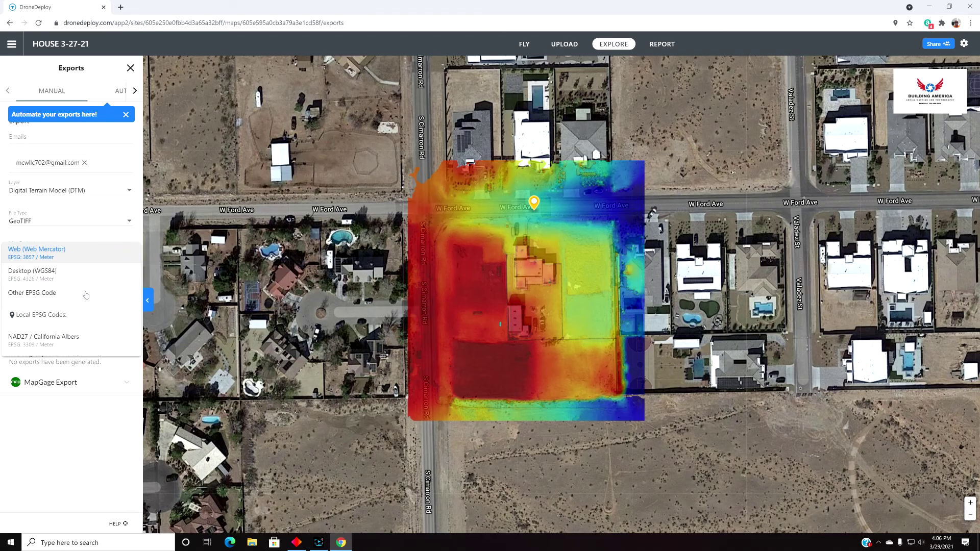
{"action": "scroll", "coordinate": [86, 295], "scroll_direction": "down", "scroll_amount": 5}
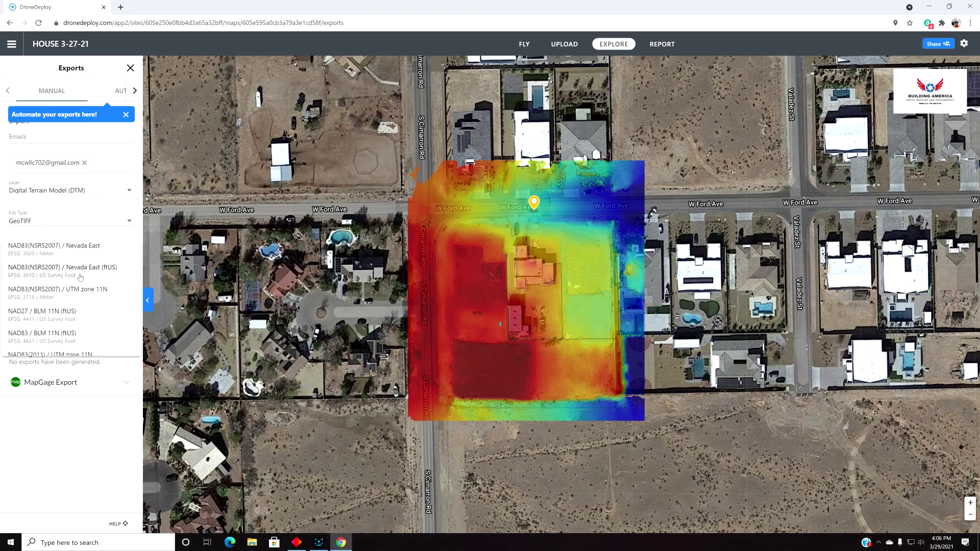
{"action": "scroll", "coordinate": [81, 278], "scroll_direction": "down", "scroll_amount": 2}
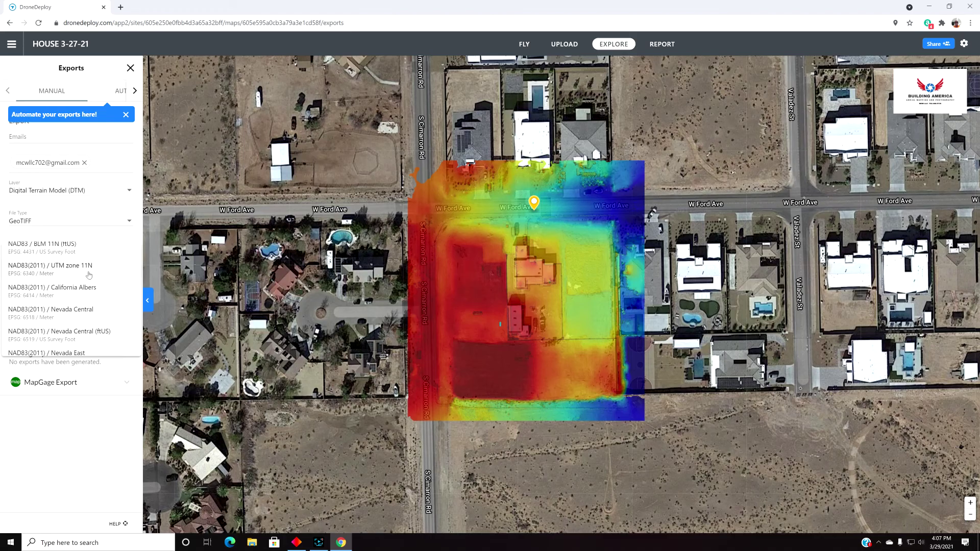
{"action": "scroll", "coordinate": [70, 290], "scroll_direction": "down", "scroll_amount": 2}
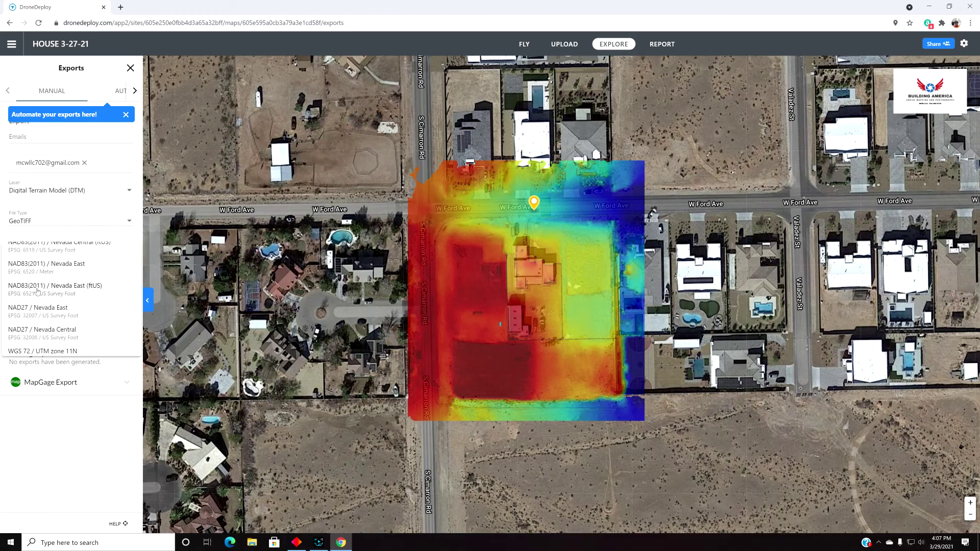
{"action": "left_click", "coordinate": [65, 287]}
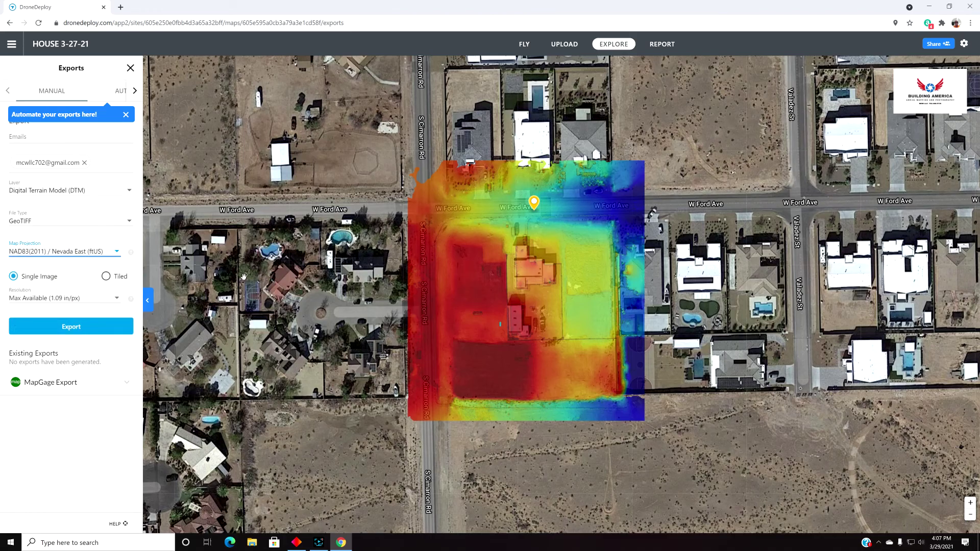
{"action": "left_click", "coordinate": [116, 300]}
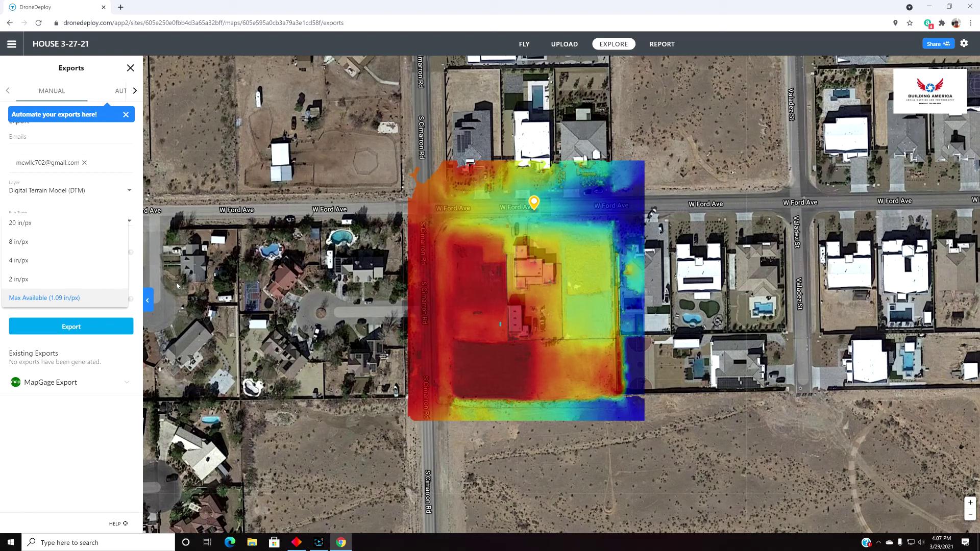
{"action": "left_click", "coordinate": [189, 259]}
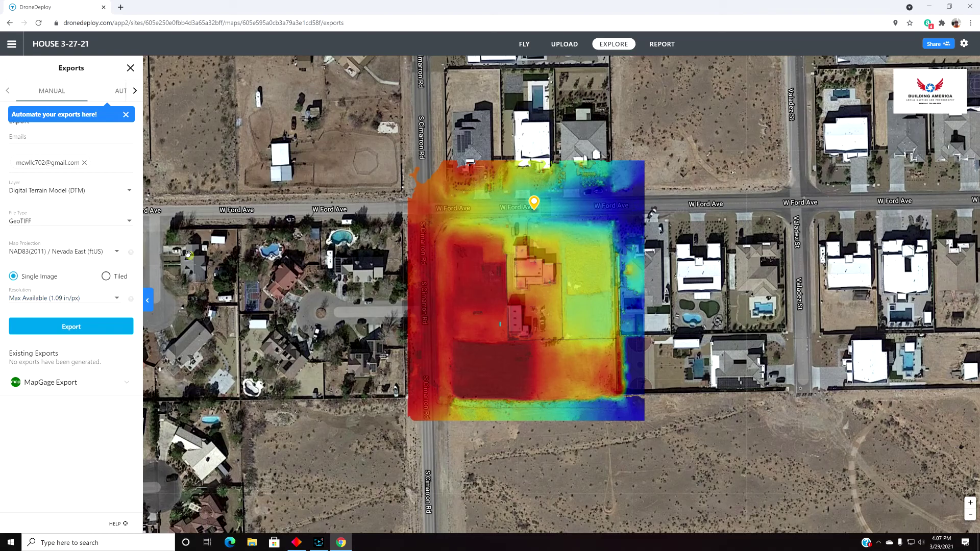
Set the export layer to Point Cloud and review its available file types.
{"action": "left_click", "coordinate": [130, 192]}
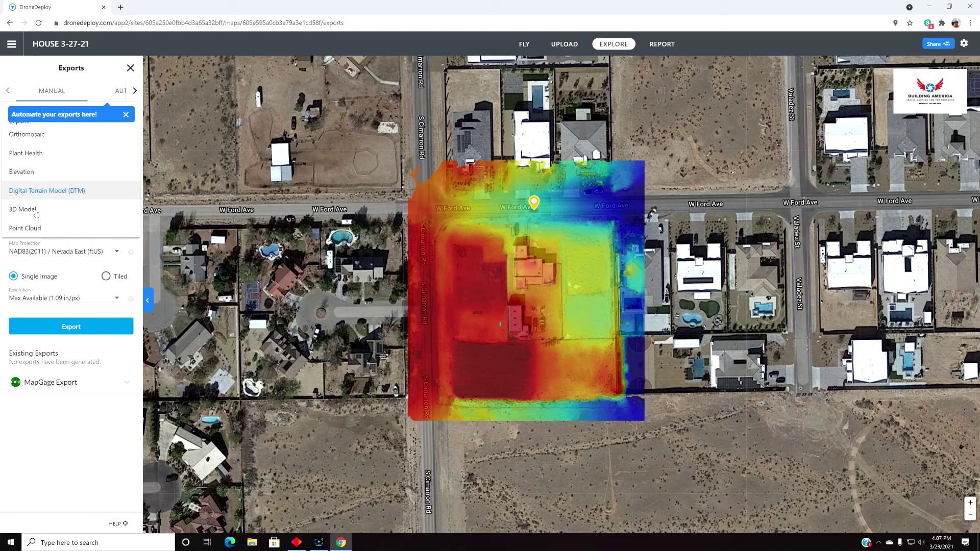
{"action": "left_click", "coordinate": [37, 228]}
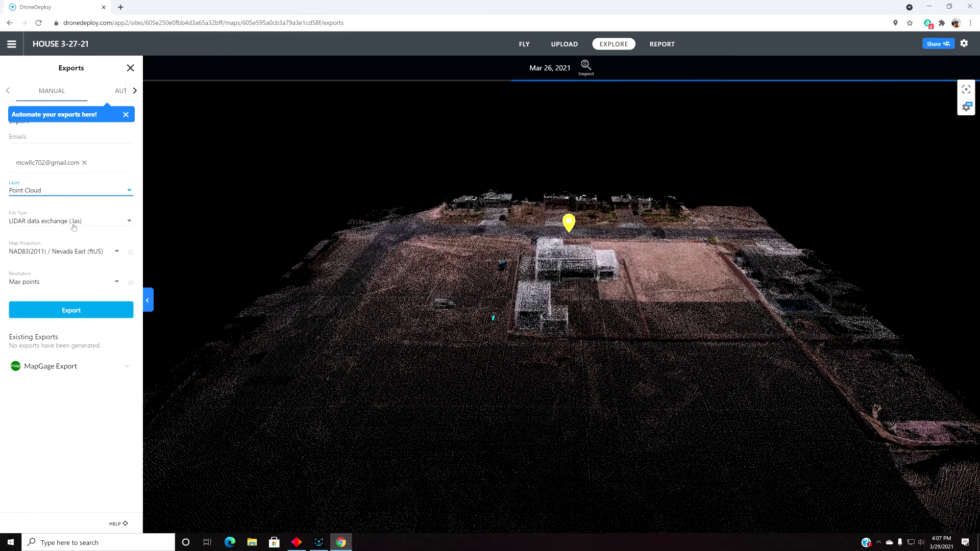
{"action": "left_click", "coordinate": [129, 221]}
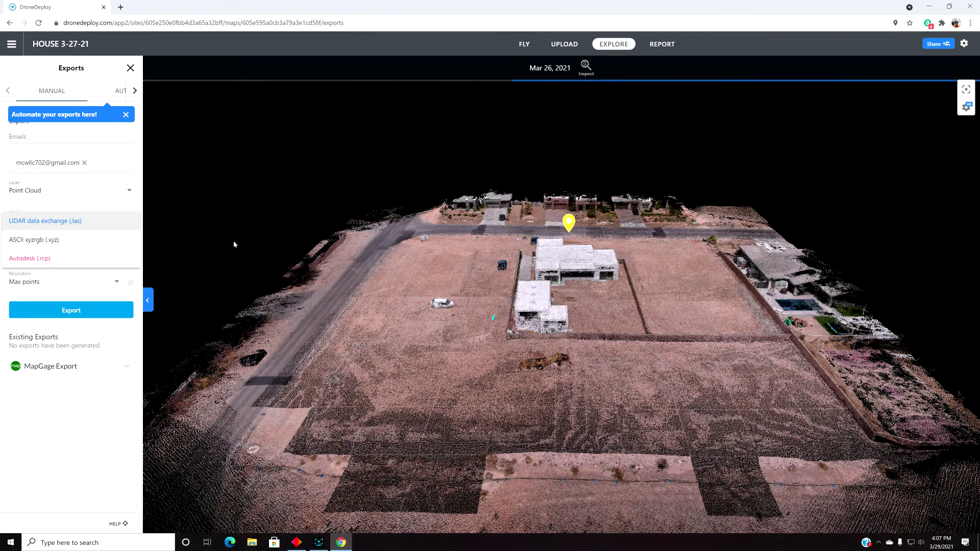
{"action": "left_click", "coordinate": [190, 243]}
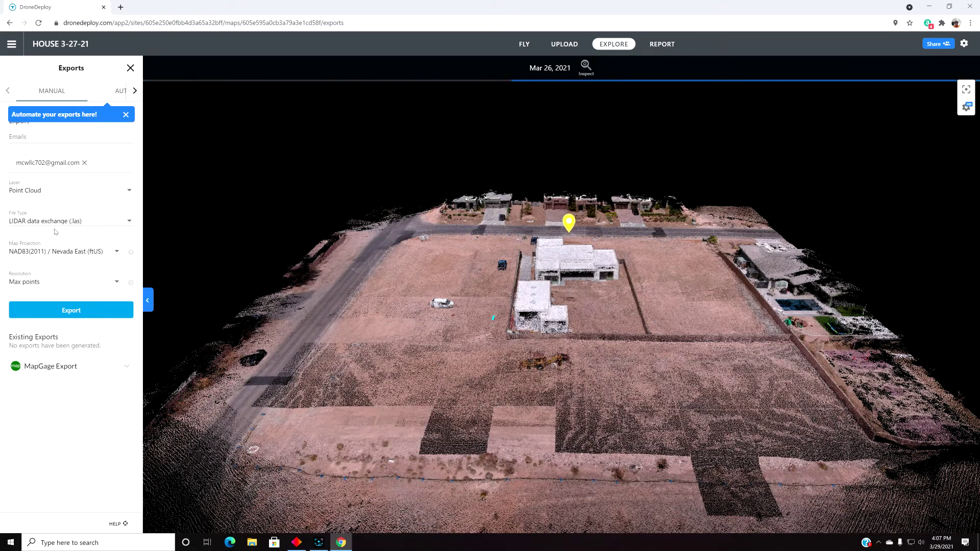
Examine the point cloud of the house, detached garage and parked vehicles from the street side and from above.
{"action": "mouse_move", "coordinate": [504, 332]}
{"action": "left_mouse_down"}
{"action": "mouse_move", "coordinate": [489, 310]}
{"action": "mouse_move", "coordinate": [310, 283]}
{"action": "mouse_move", "coordinate": [518, 353]}
{"action": "mouse_move", "coordinate": [498, 341]}
{"action": "left_mouse_up"}
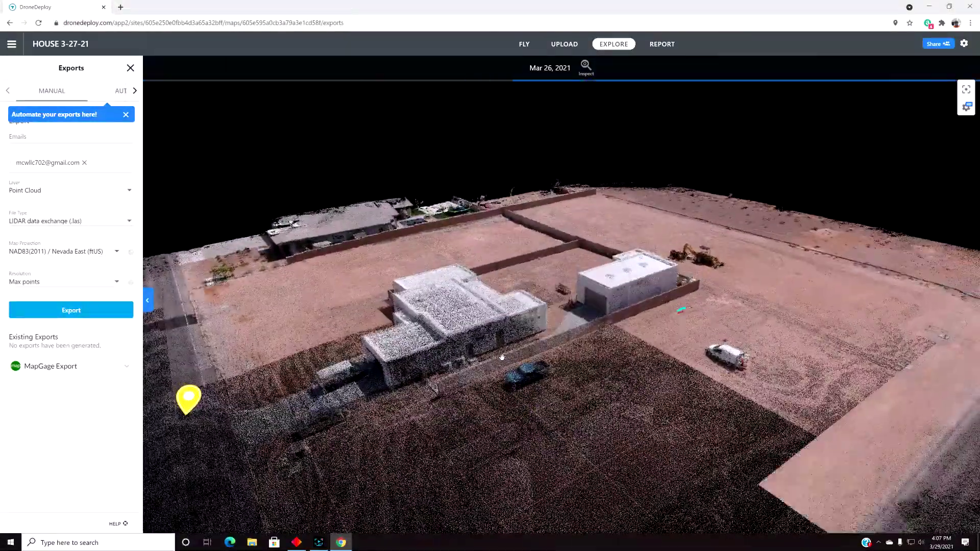
{"action": "scroll", "coordinate": [497, 340], "scroll_direction": "up", "scroll_amount": 5}
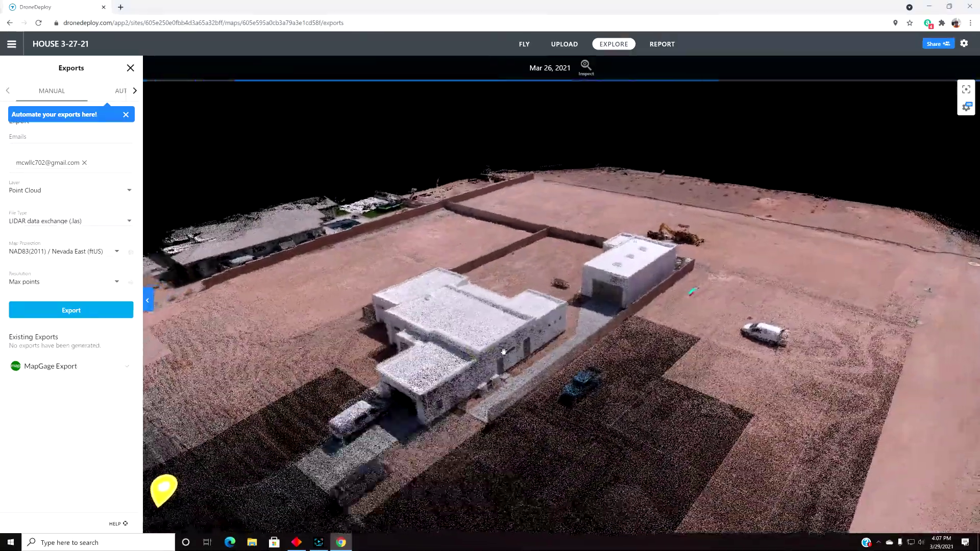
{"action": "scroll", "coordinate": [503, 351], "scroll_direction": "down", "scroll_amount": 3}
{"action": "left_click_drag", "start_coordinate": [504, 352], "coordinate": [517, 176]}
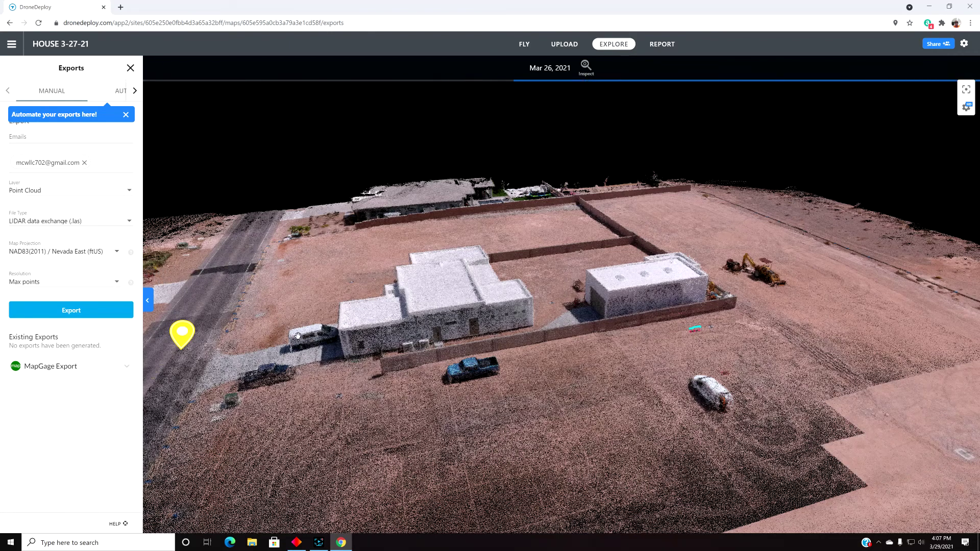
{"action": "left_click_drag", "start_coordinate": [461, 324], "coordinate": [291, 161]}
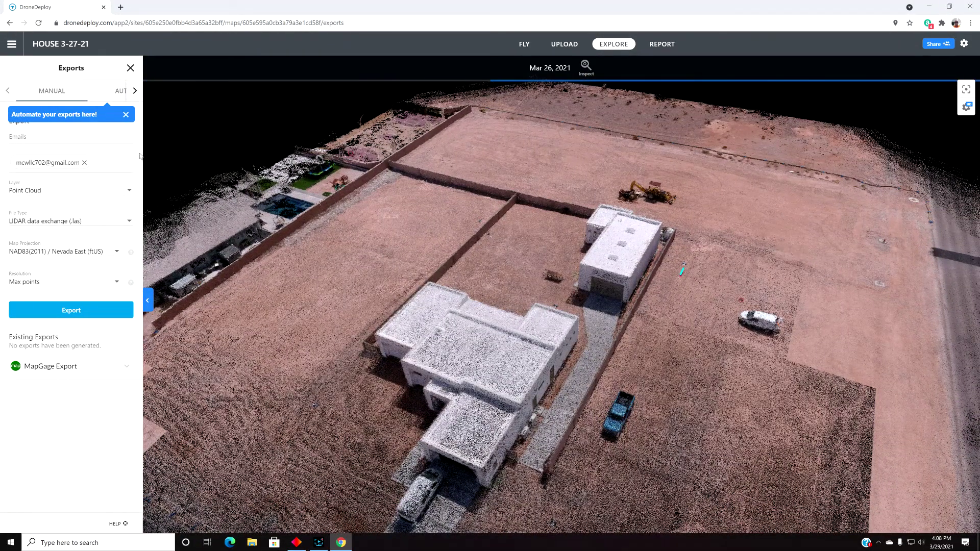
Set the export layer to Orthomosaic, view the house and garage up close, and close the export settings.
{"action": "left_click", "coordinate": [121, 191]}
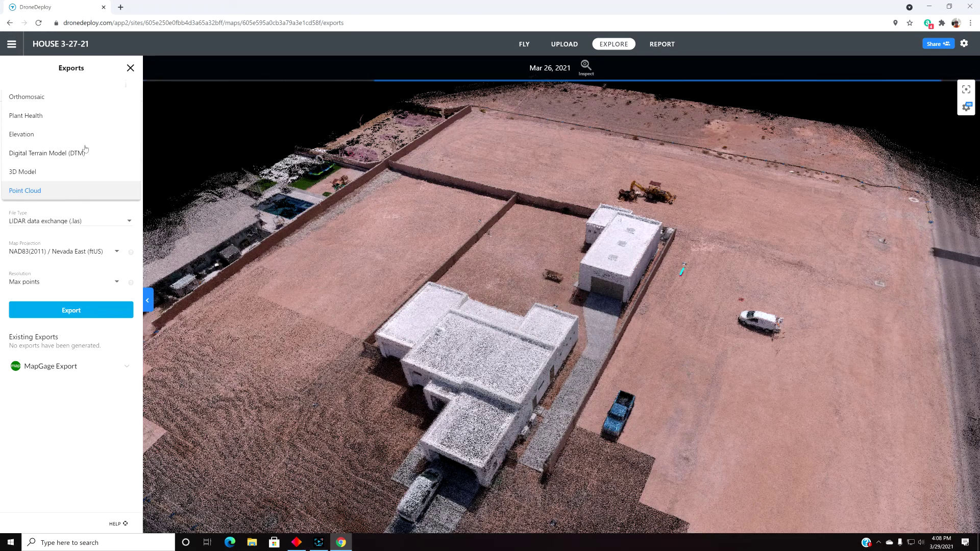
{"action": "left_click", "coordinate": [23, 97]}
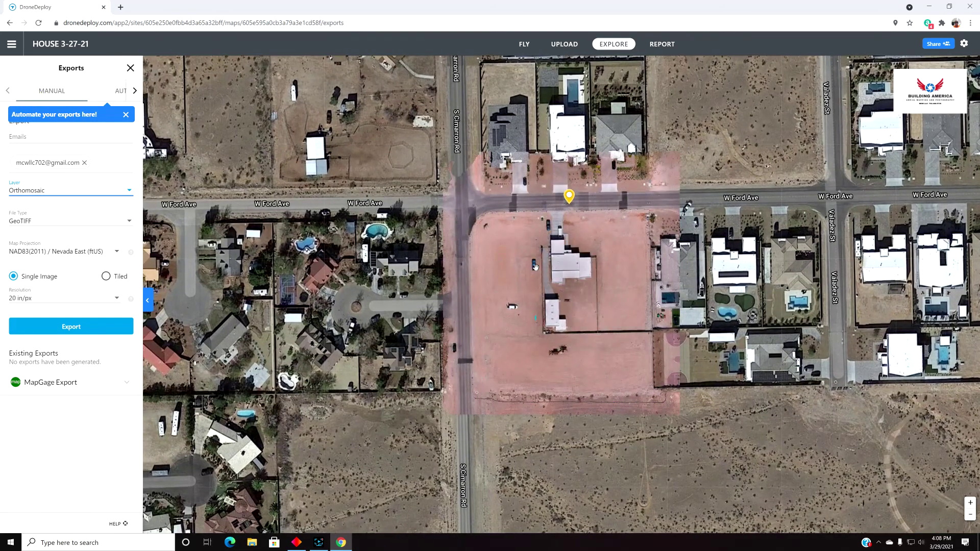
{"action": "scroll", "coordinate": [569, 279], "scroll_direction": "up", "scroll_amount": 5}
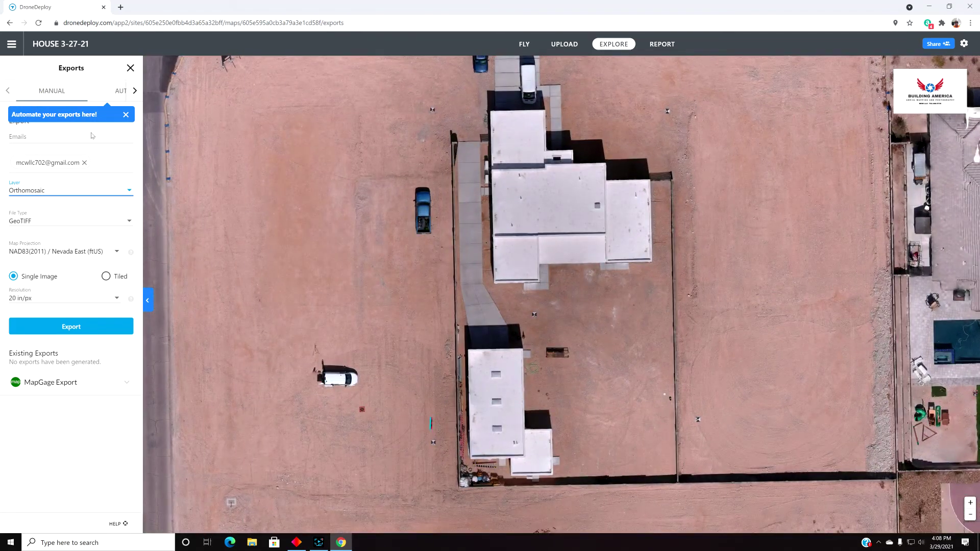
{"action": "left_click", "coordinate": [130, 69]}
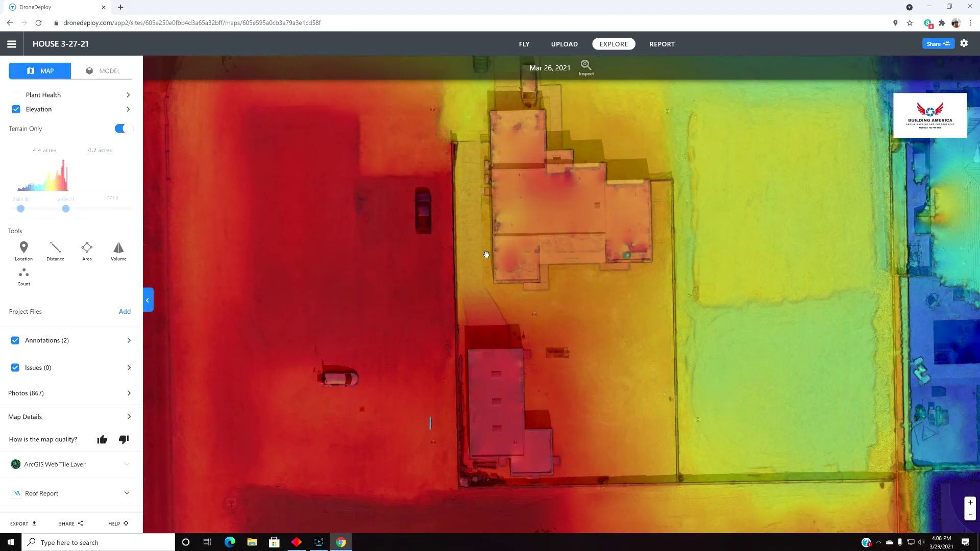
Compare the whole site's elevation map with and without Terrain Only, leaving Terrain Only switched off.
{"action": "scroll", "coordinate": [527, 213], "scroll_direction": "down", "scroll_amount": 5}
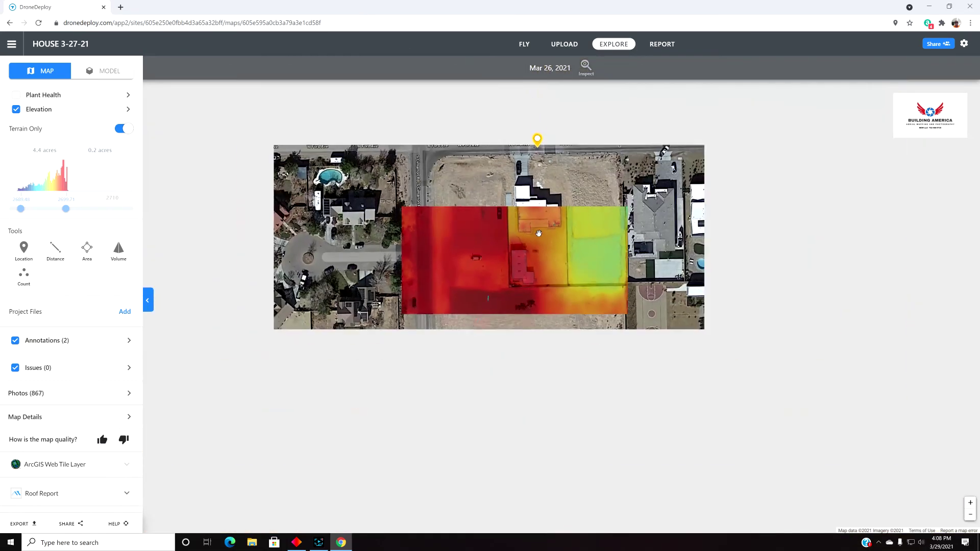
{"action": "left_click_drag", "start_coordinate": [525, 227], "coordinate": [474, 307]}
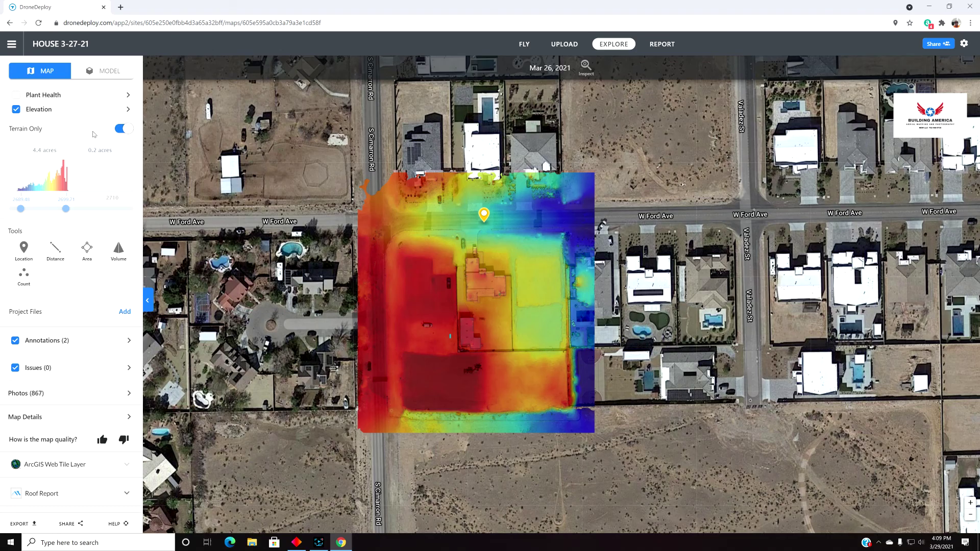
{"action": "left_click", "coordinate": [131, 131]}
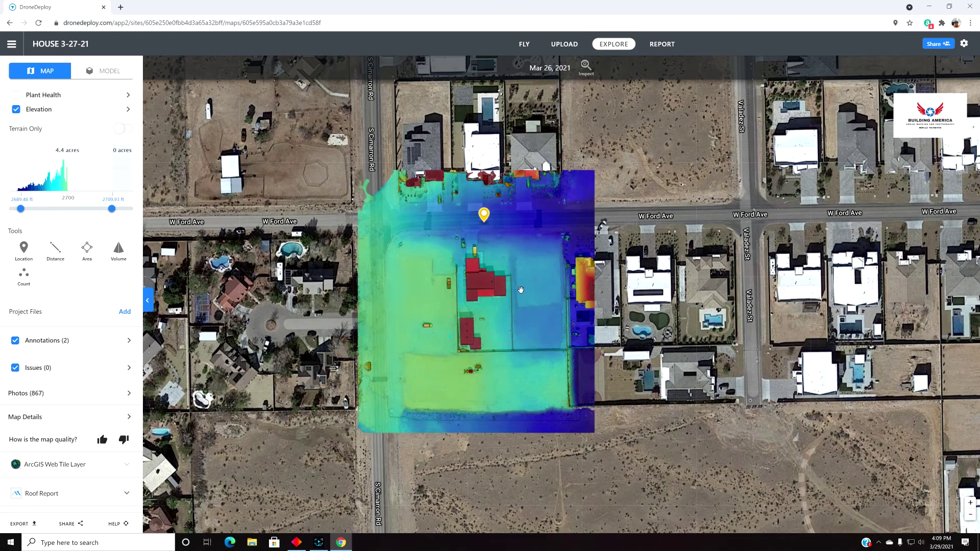
{"action": "left_click", "coordinate": [121, 130]}
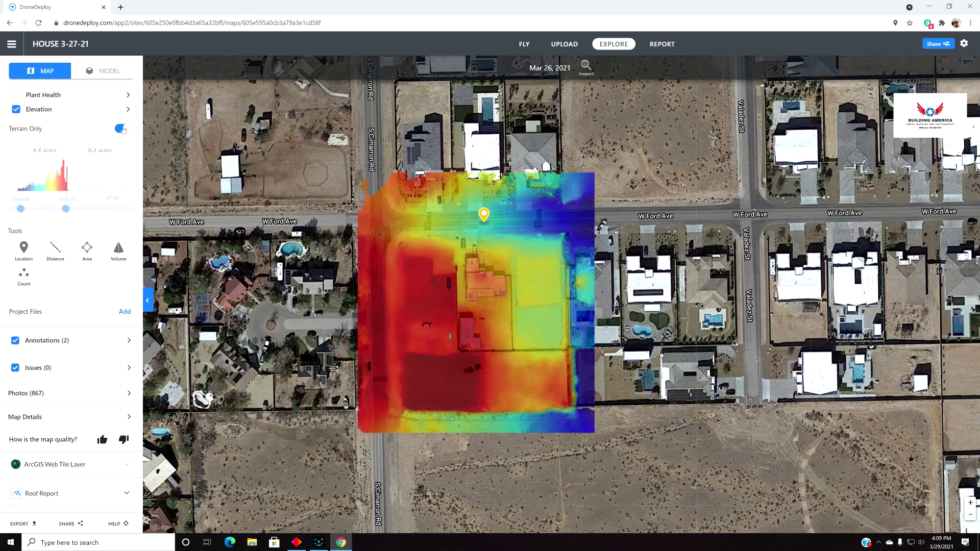
{"action": "left_click", "coordinate": [125, 131]}
{"action": "left_click", "coordinate": [125, 129]}
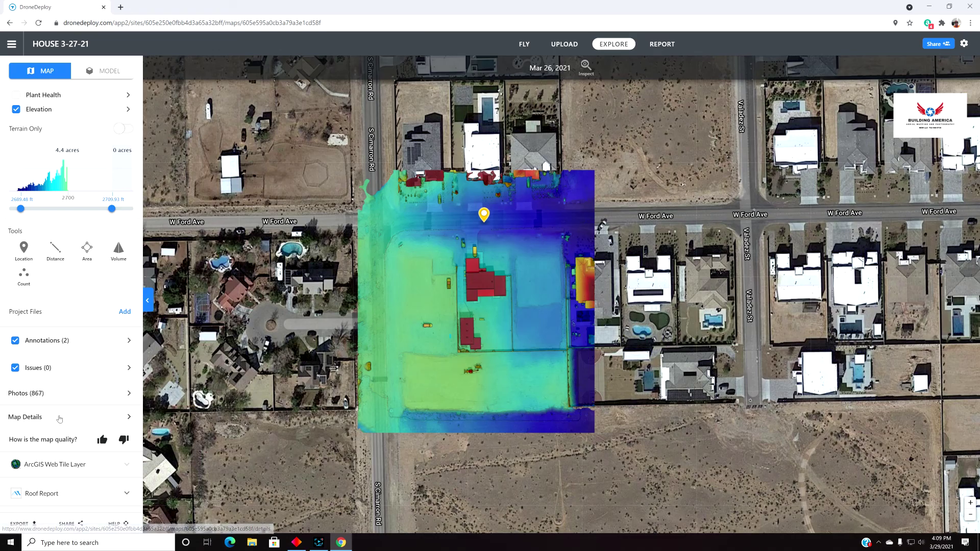
Review the add-on apps available for the map and view the elevation layer around the house lot.
{"action": "scroll", "coordinate": [60, 490], "scroll_direction": "down", "scroll_amount": 2}
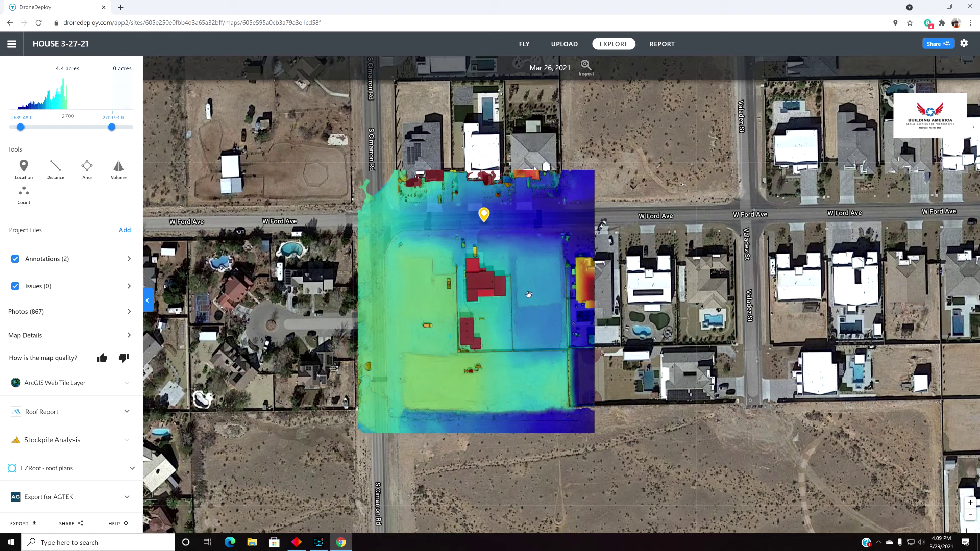
{"action": "mouse_move", "coordinate": [511, 288]}
{"action": "left_click_drag", "start_coordinate": [460, 232], "coordinate": [526, 233]}
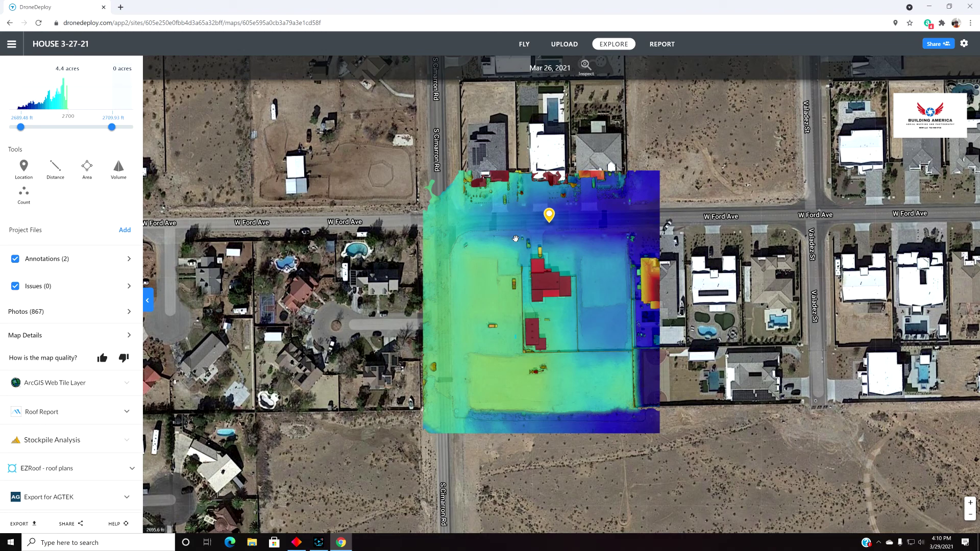